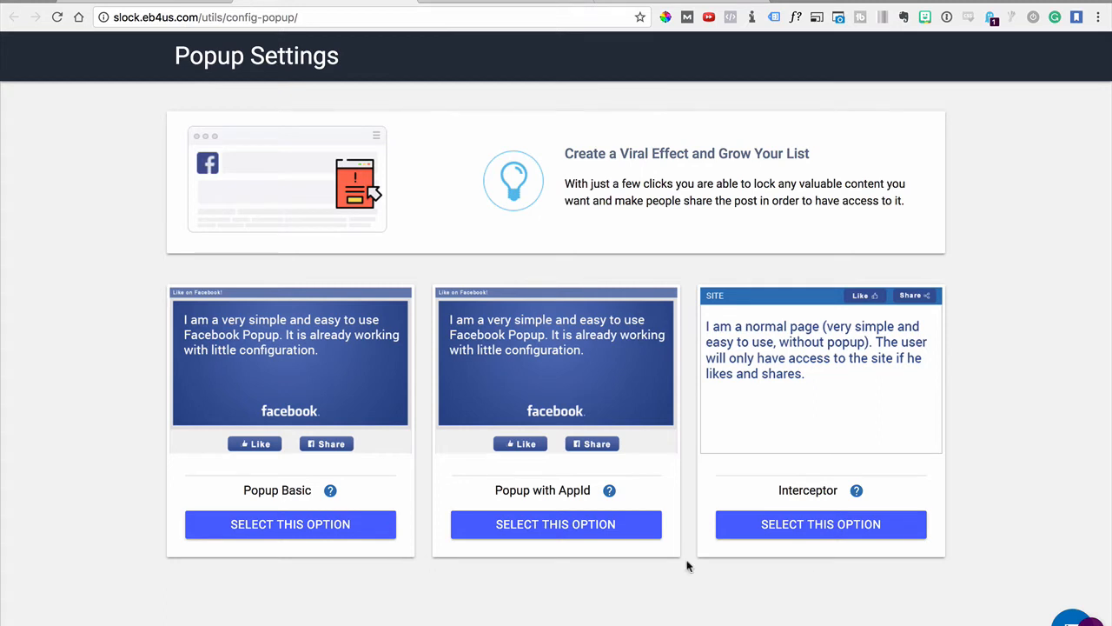
Open the Popup Basic settings and look over the Title, Like the page and Share the page fields
click(293, 524)
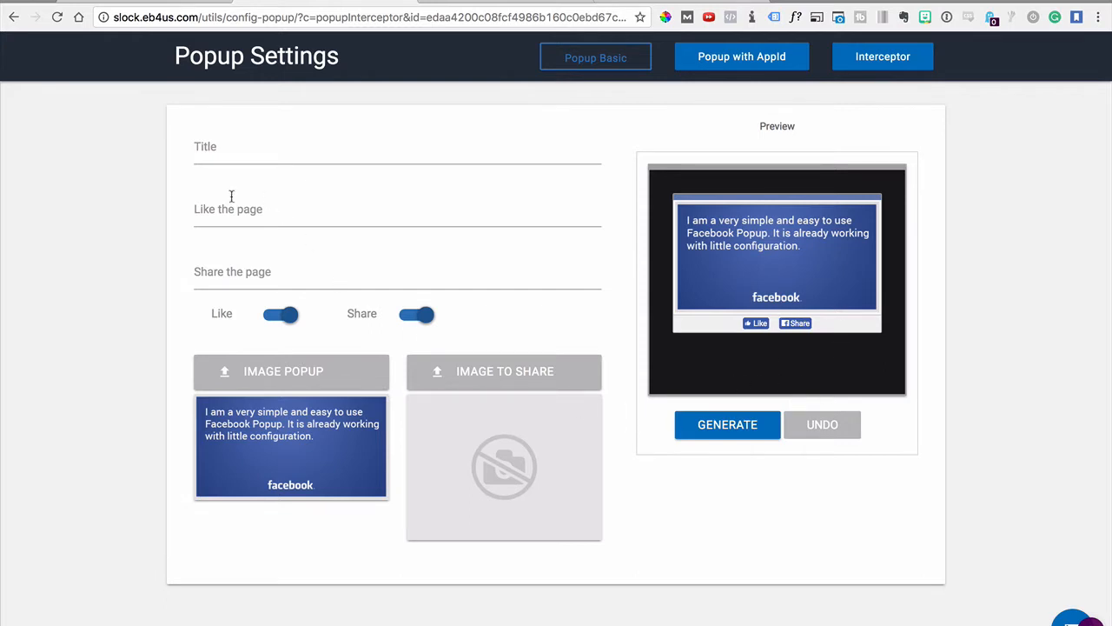
click(250, 148)
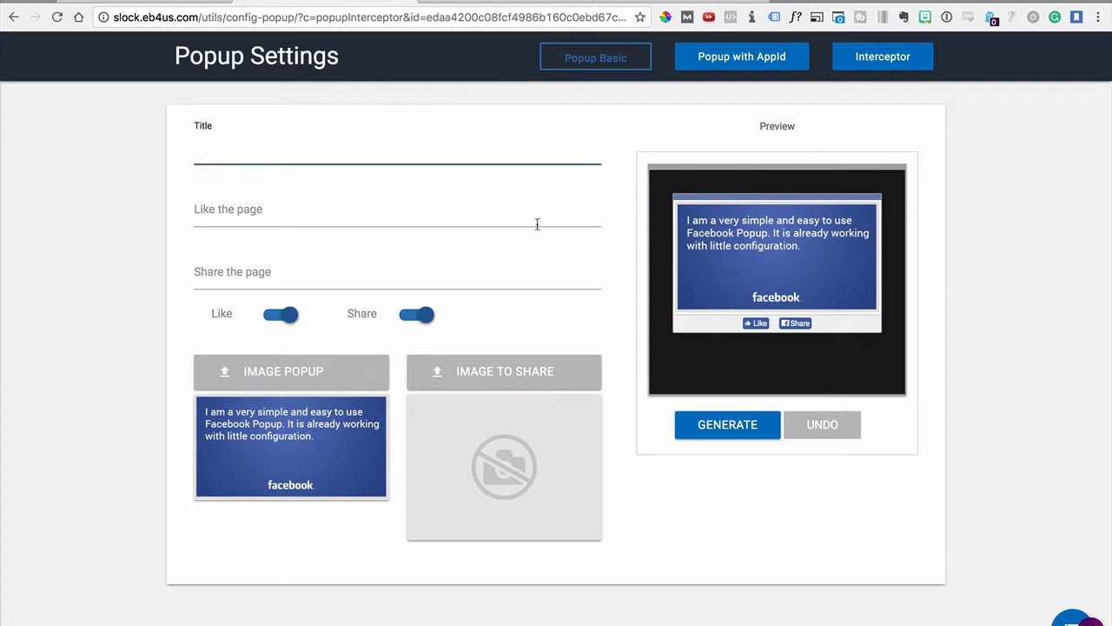
click(211, 216)
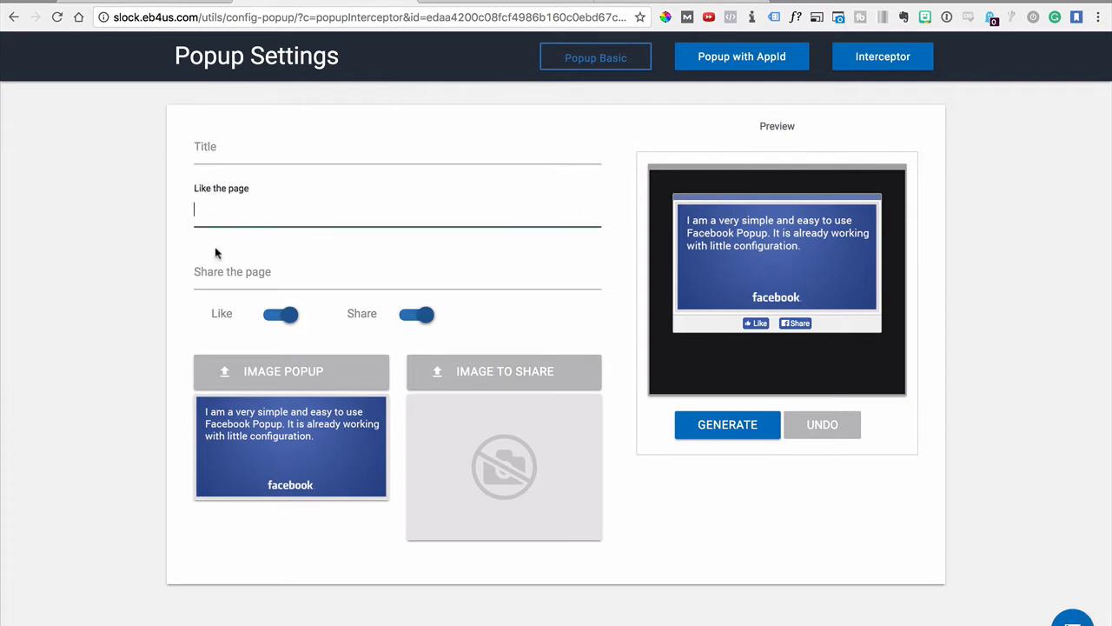
click(214, 254)
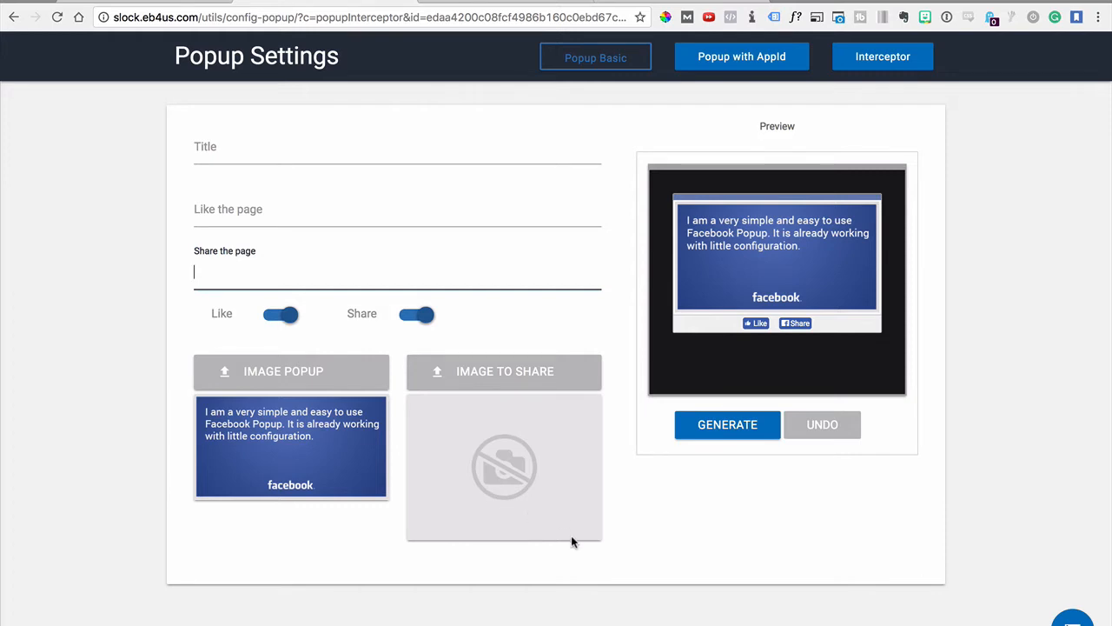
Switch the popup type to Popup with AppId and look over its settings
click(741, 59)
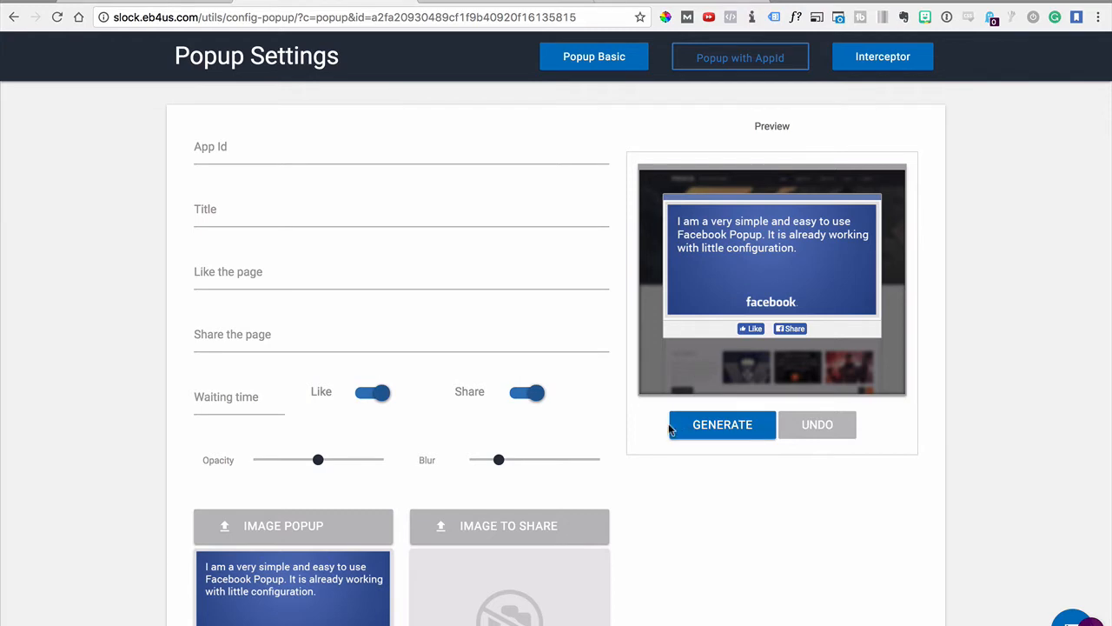
scroll(528, 469, down, 2)
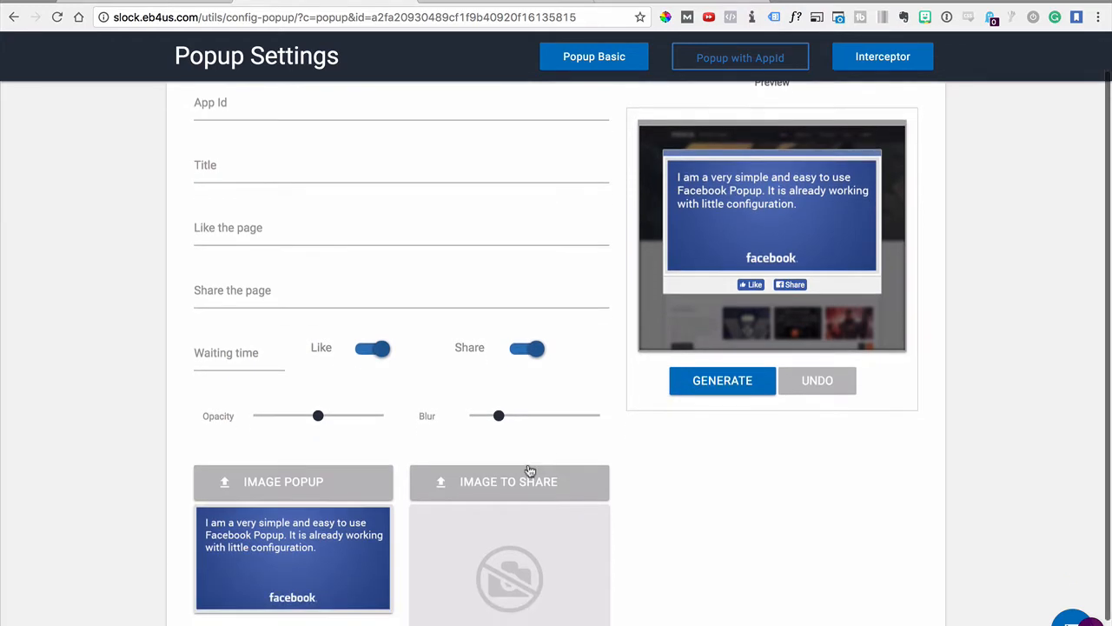
scroll(525, 471, up, 2)
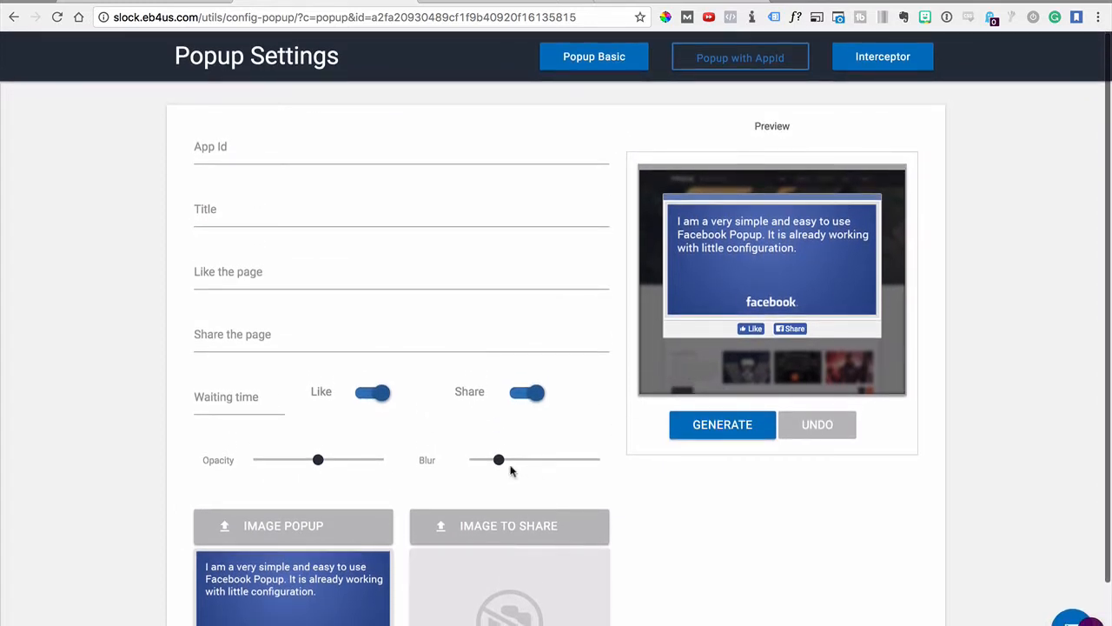
Lower the popup's background opacity to slightly below mid-range and raise the blur to roughly two thirds of its range
mouse_move(500, 463)
mouse_down()
mouse_move(474, 467)
mouse_move(589, 467)
mouse_move(485, 465)
mouse_up()
mouse_move(305, 467)
mouse_down()
mouse_move(261, 464)
mouse_move(357, 469)
mouse_move(290, 462)
mouse_move(305, 461)
mouse_up()
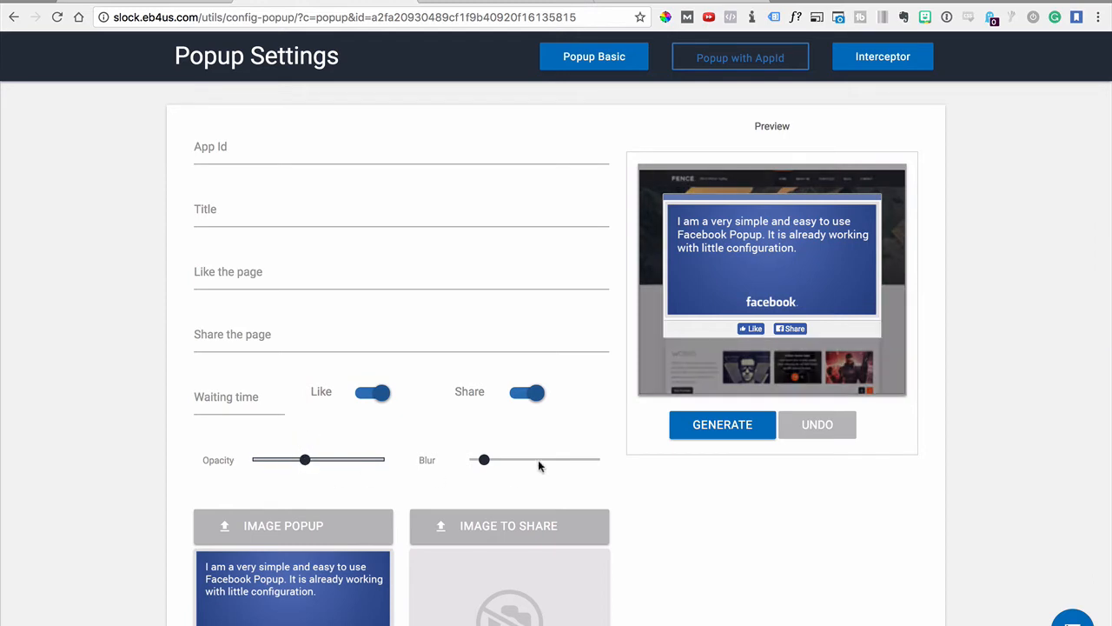
drag(487, 463, 552, 461)
scroll(254, 337, down, 2)
scroll(253, 337, up, 2)
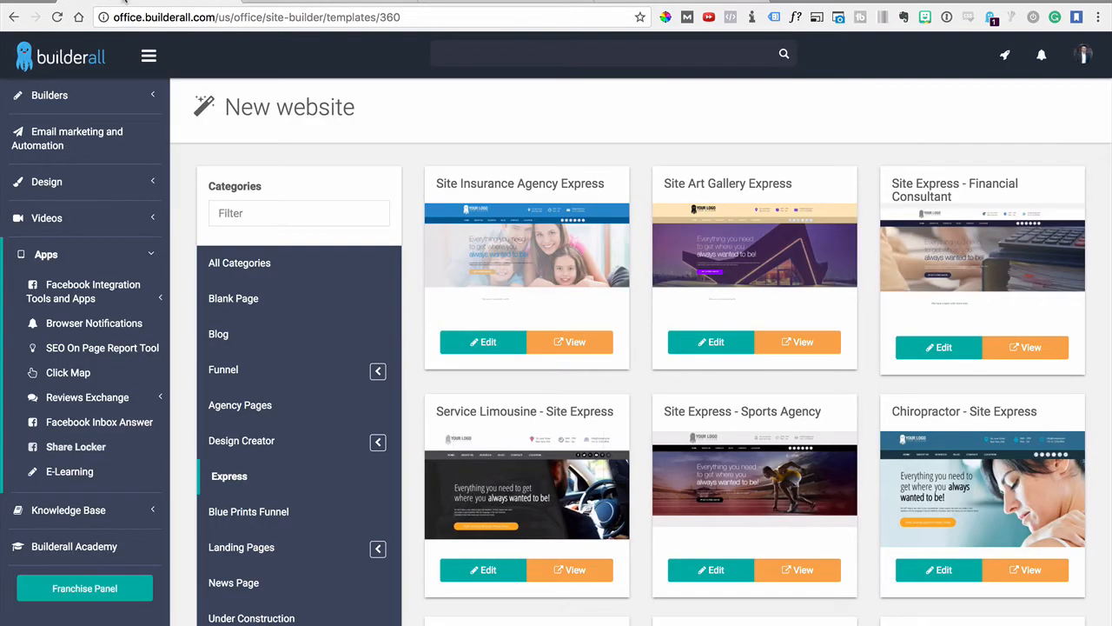
Go to the Drag n Drop Site Builder's site list in Builderall and publish the sports-test site
click(68, 93)
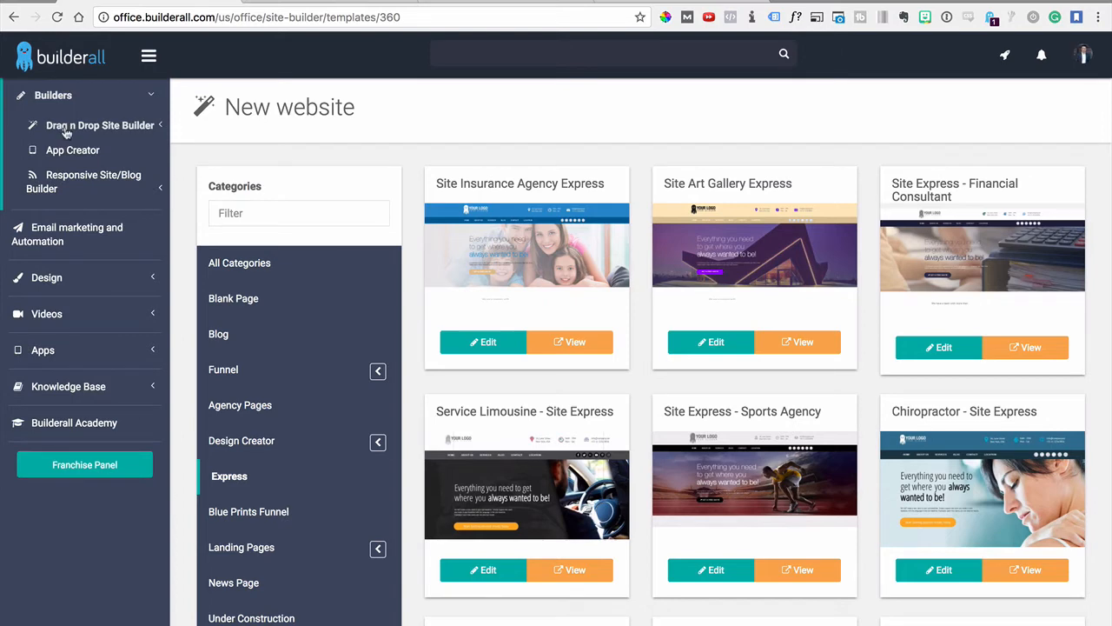
click(68, 127)
click(75, 152)
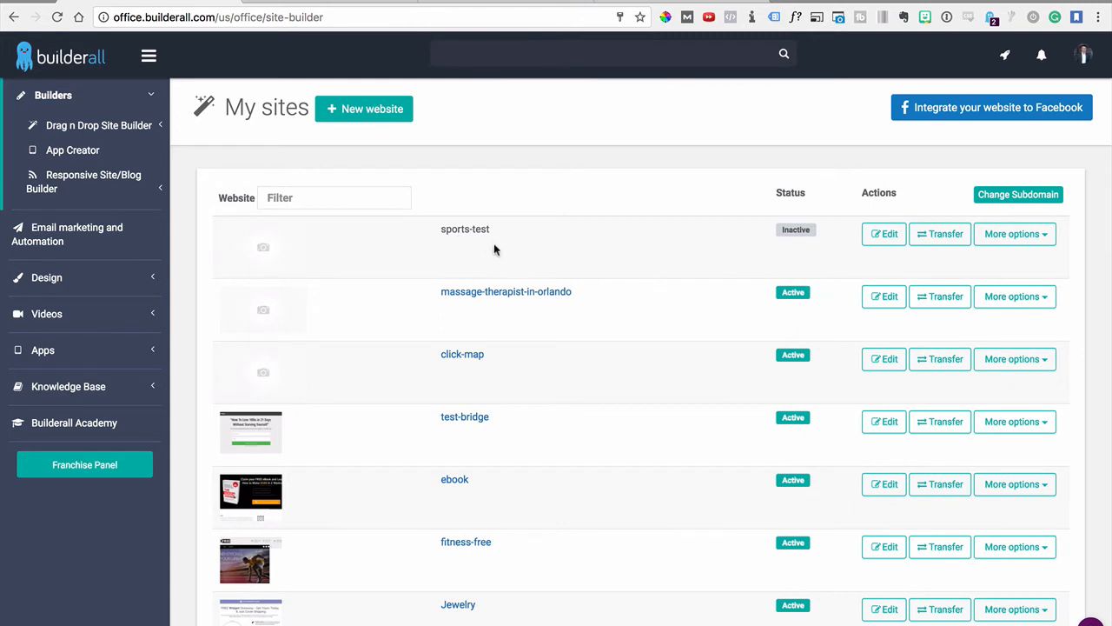
click(982, 242)
click(1000, 256)
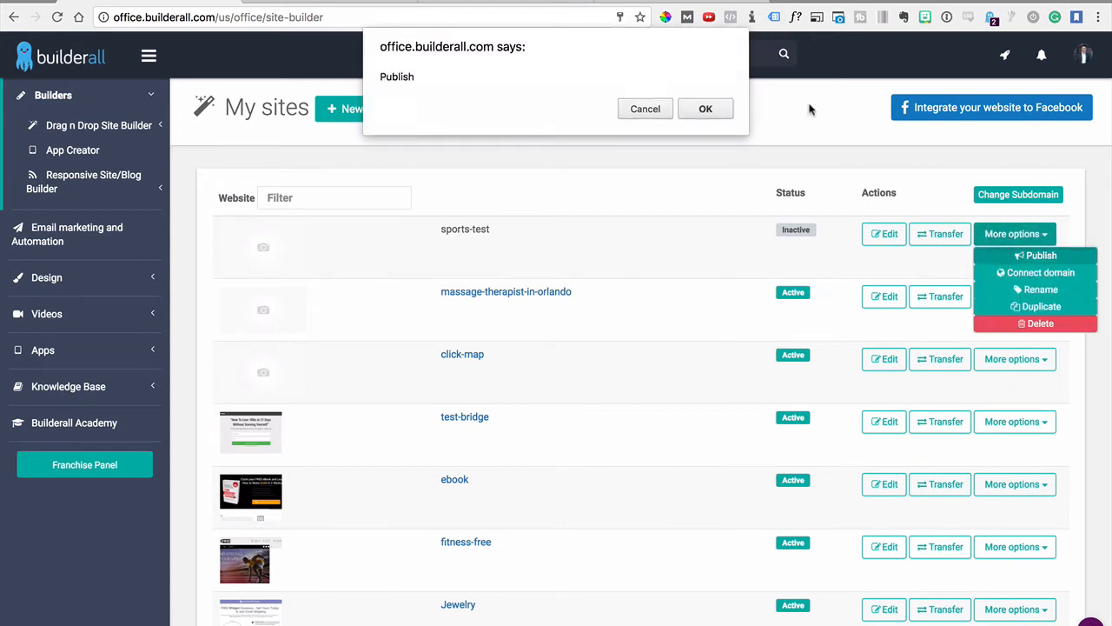
click(705, 109)
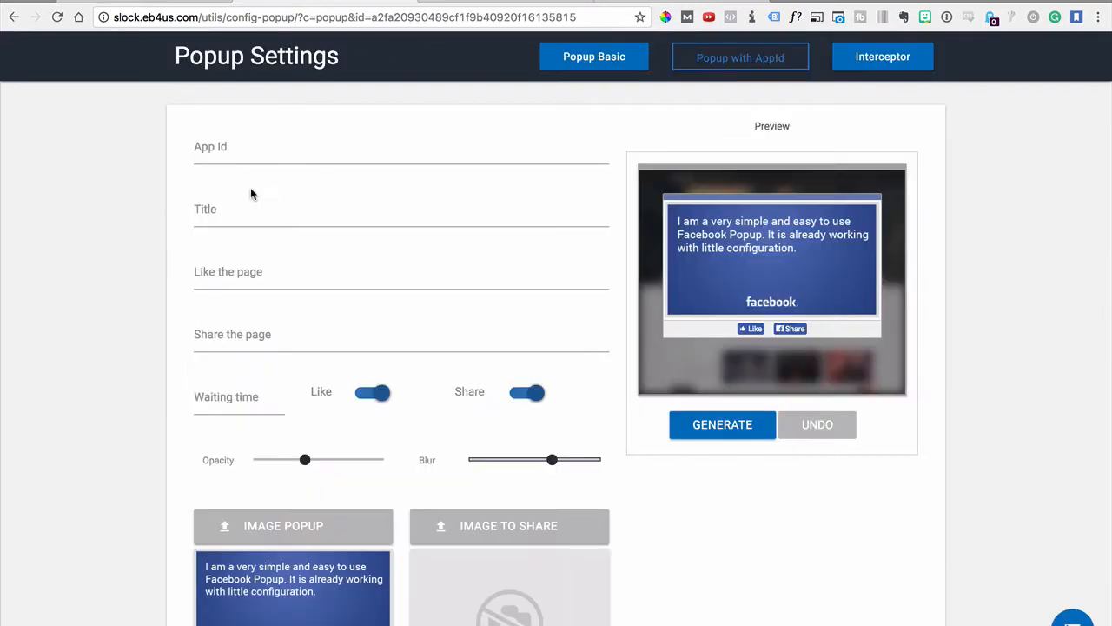
Open developers.facebook.com in a new browser tab to obtain a value for the popup's App Id field
click(191, 151)
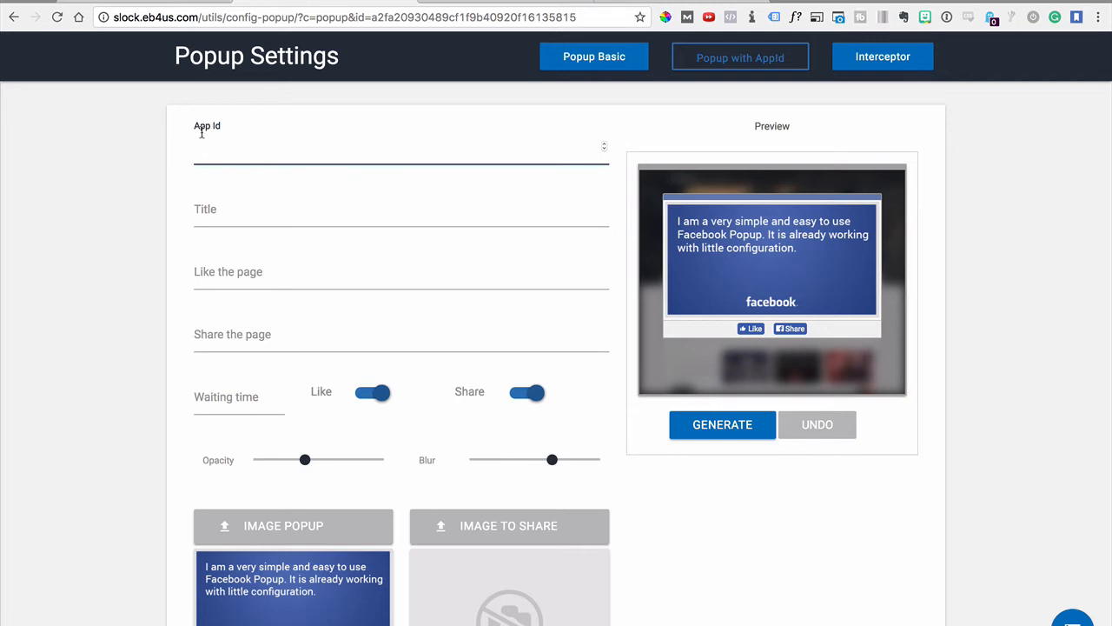
click(200, 125)
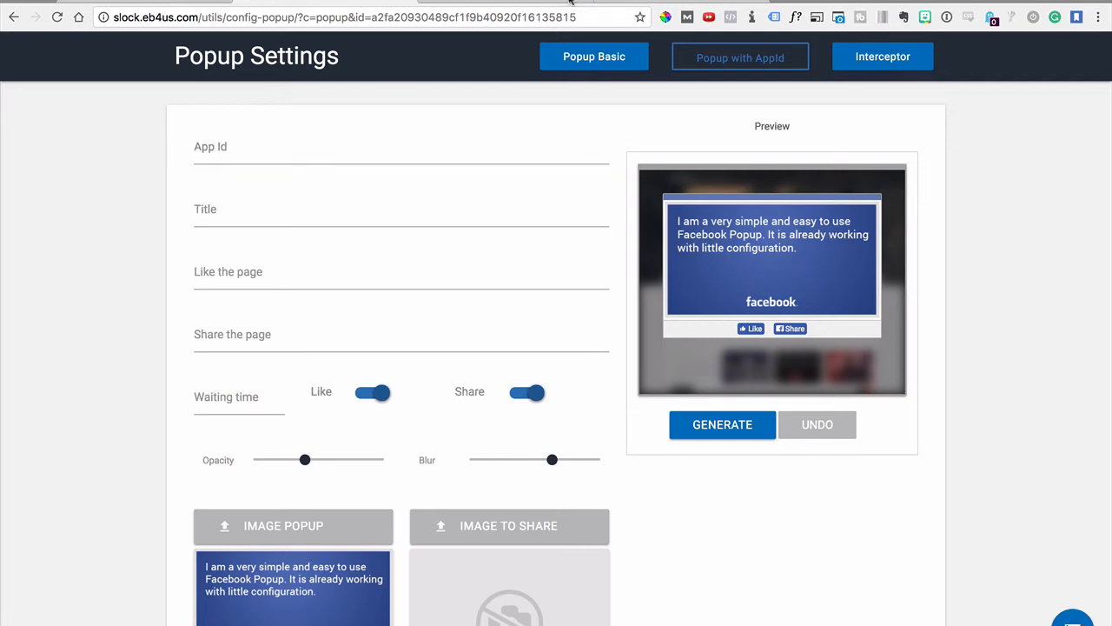
click(786, 2)
text(dev)
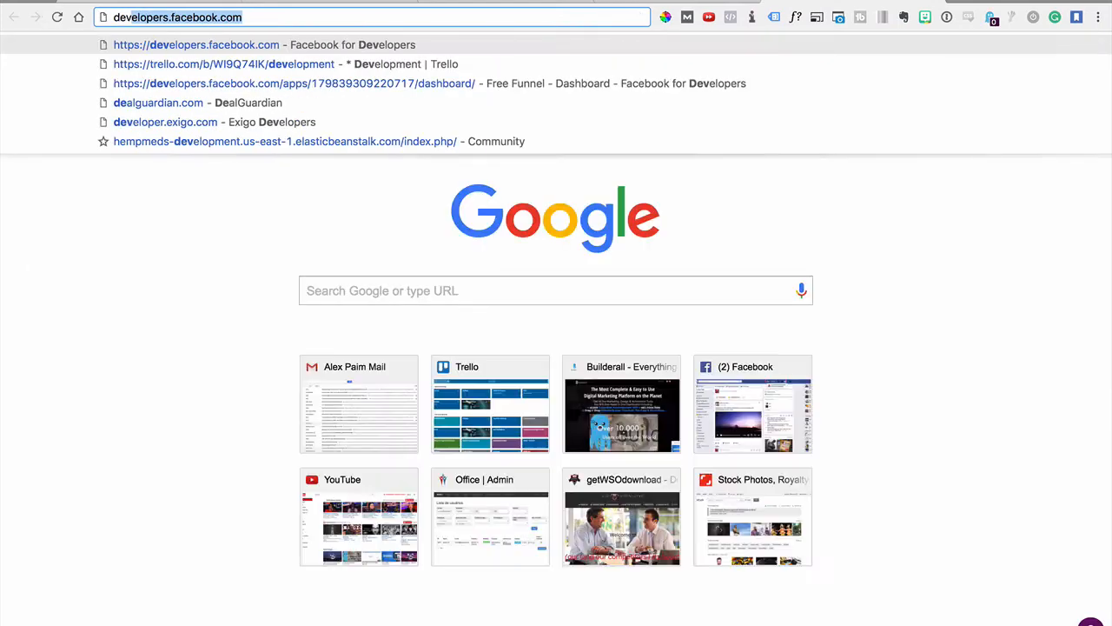
key(Return)
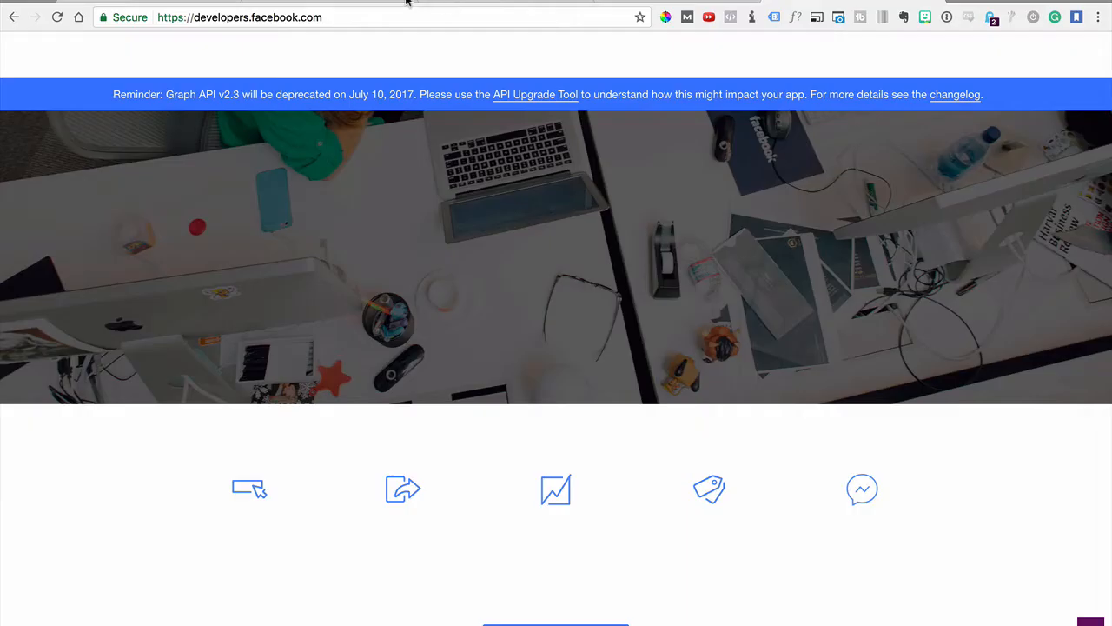
Add a new Facebook app with the display name Sports and request its app ID
click(897, 55)
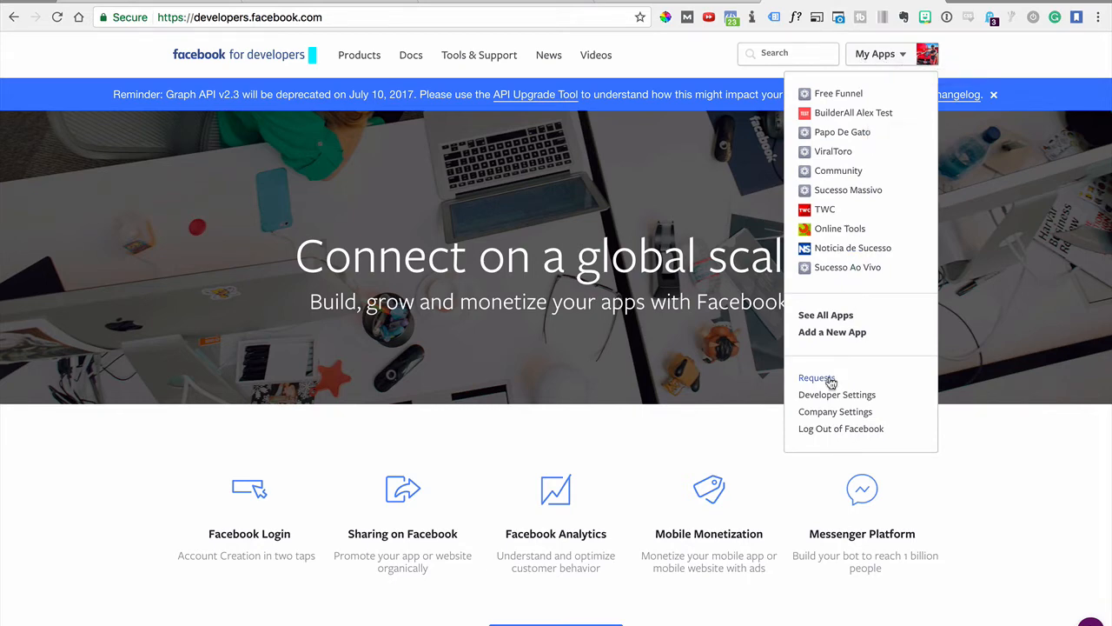
click(822, 334)
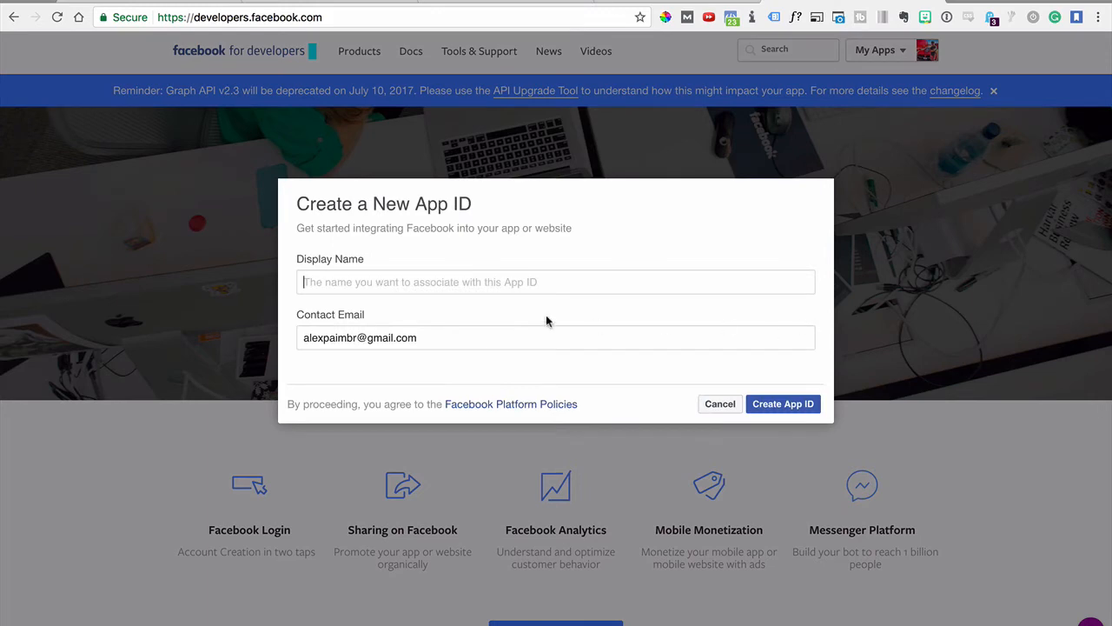
click(394, 280)
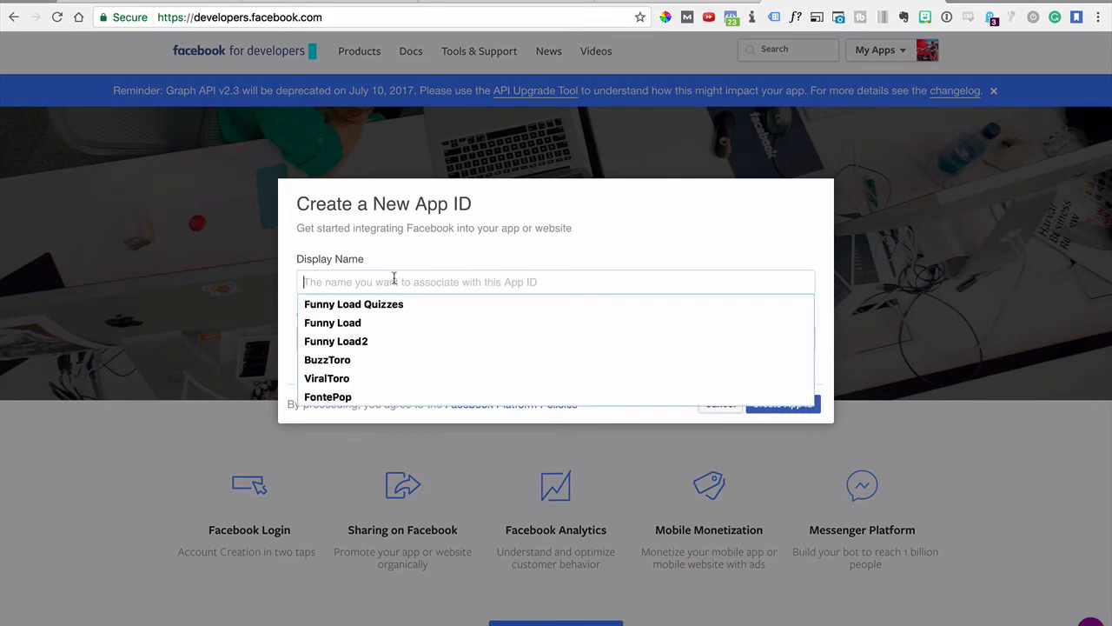
text(Sports)
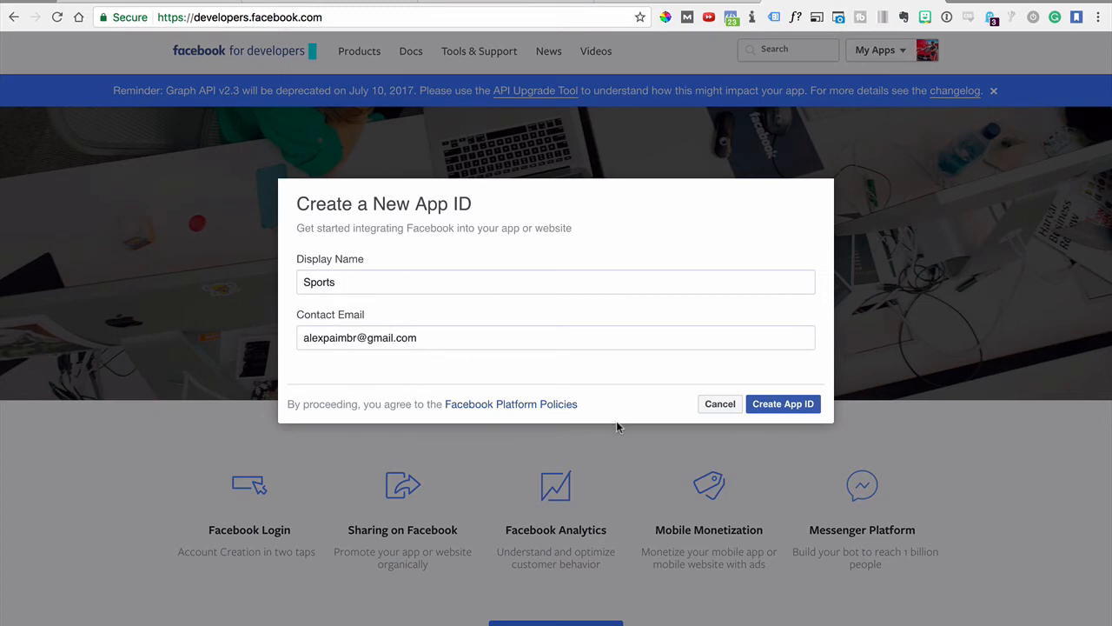
click(771, 408)
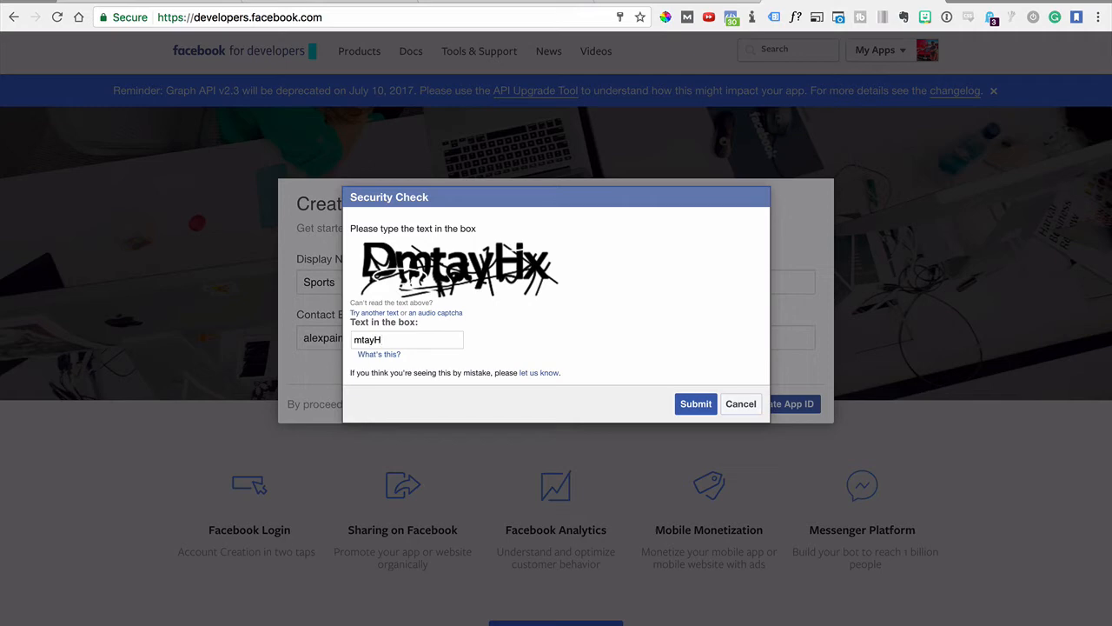
Complete the security check by entering the captcha text and submitting it, retrying with the new captcha
click(697, 404)
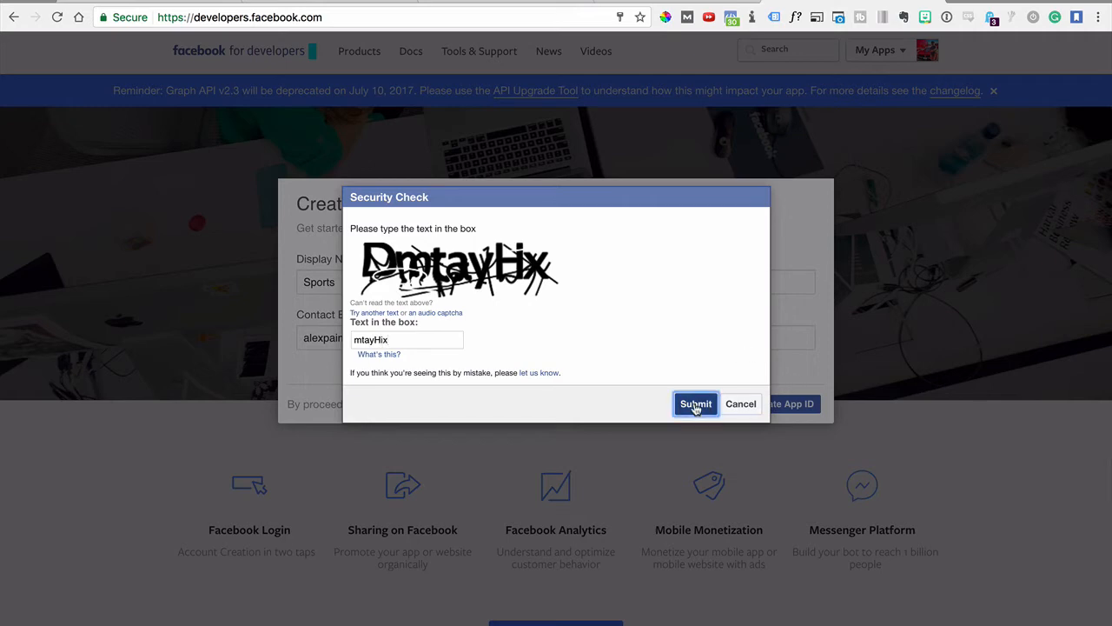
click(622, 232)
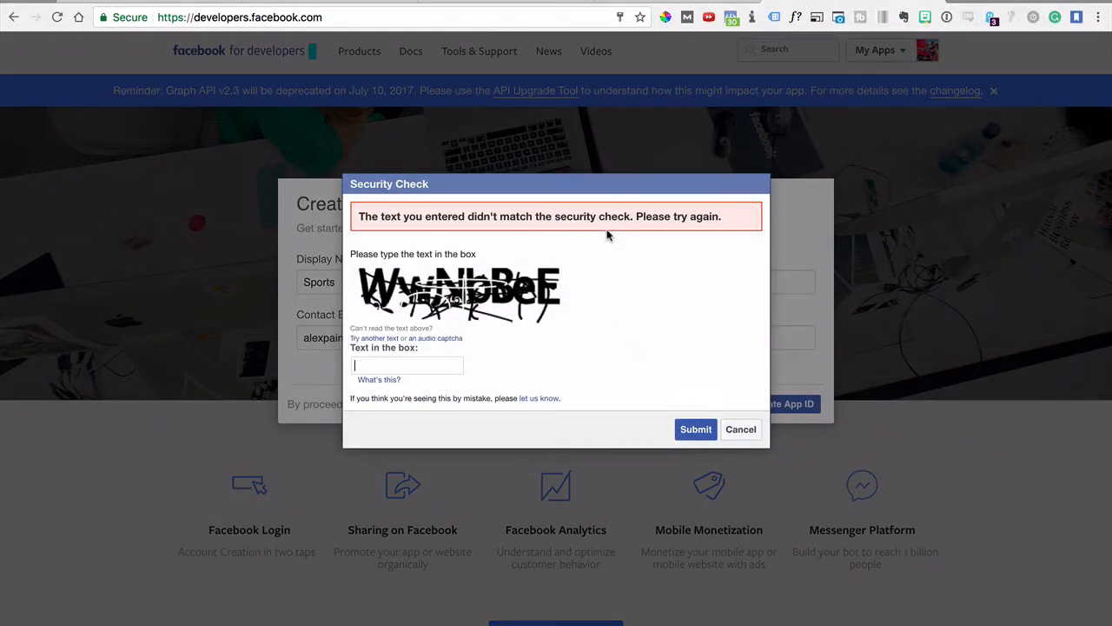
text(WwNbBeE)
click(694, 429)
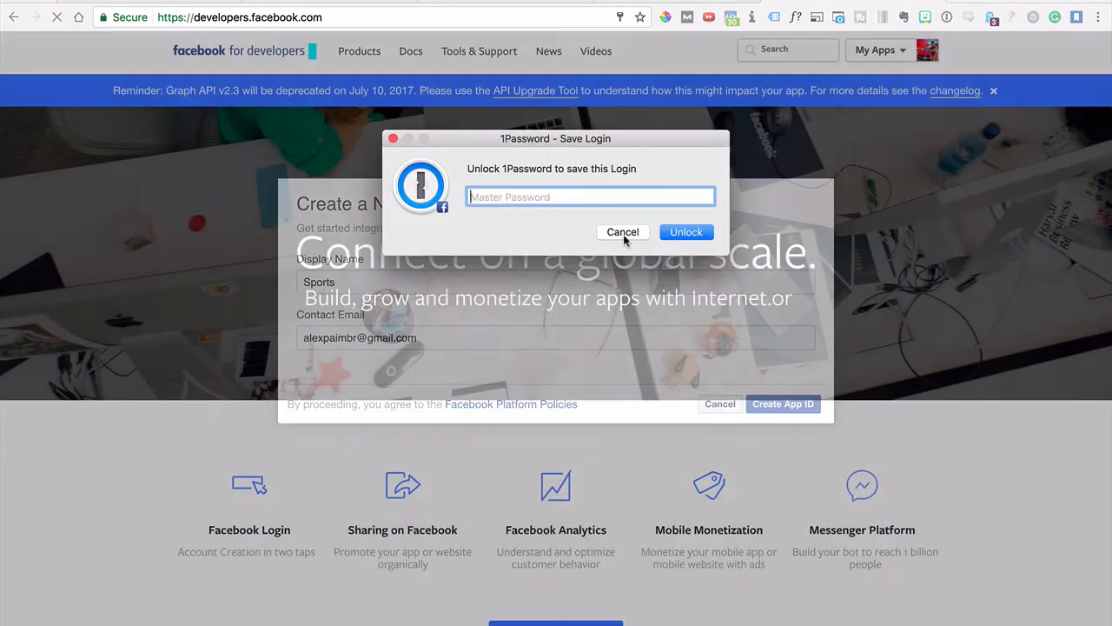
click(623, 232)
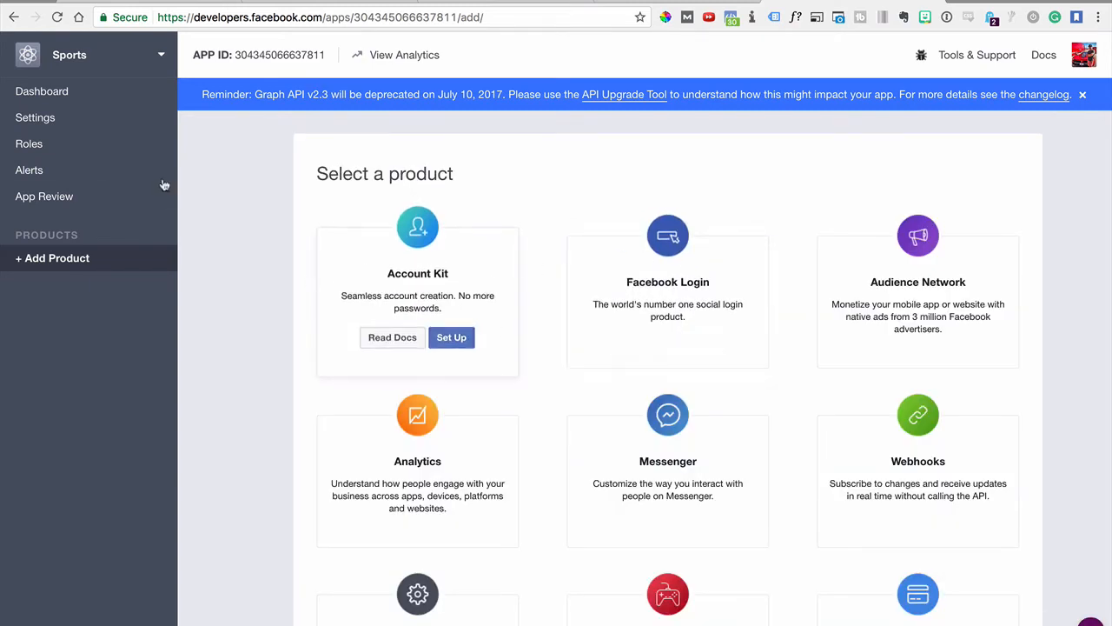
Copy the app ID from the Sports app's dashboard and paste it into the App Id field in Popup Settings
click(45, 93)
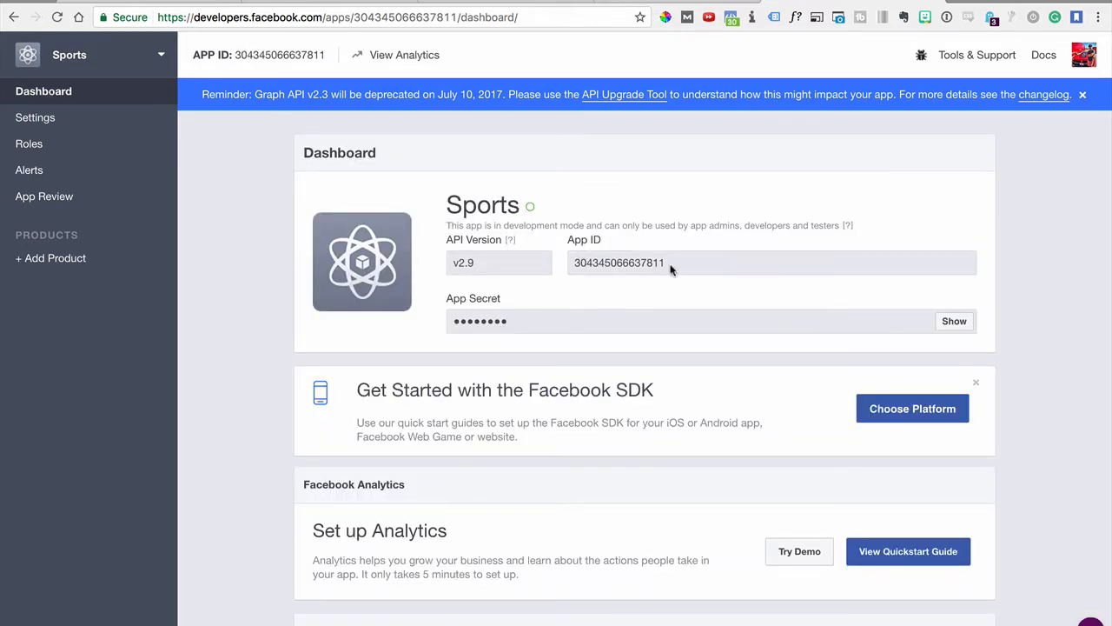
drag(670, 271, 571, 264)
key(ctrl+c)
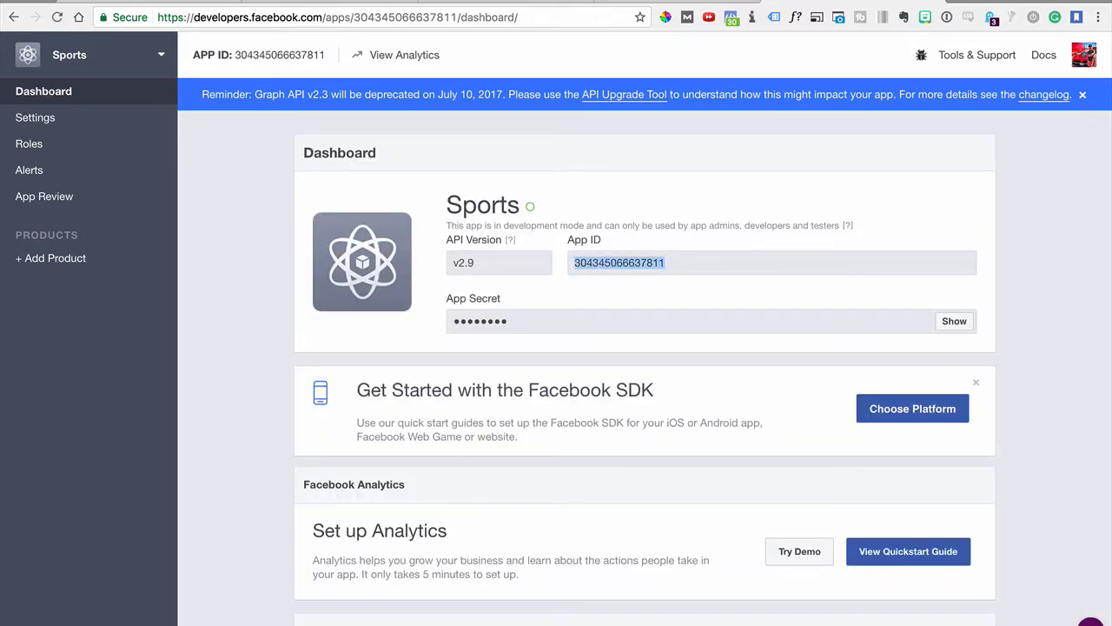
click(323, 1)
click(291, 144)
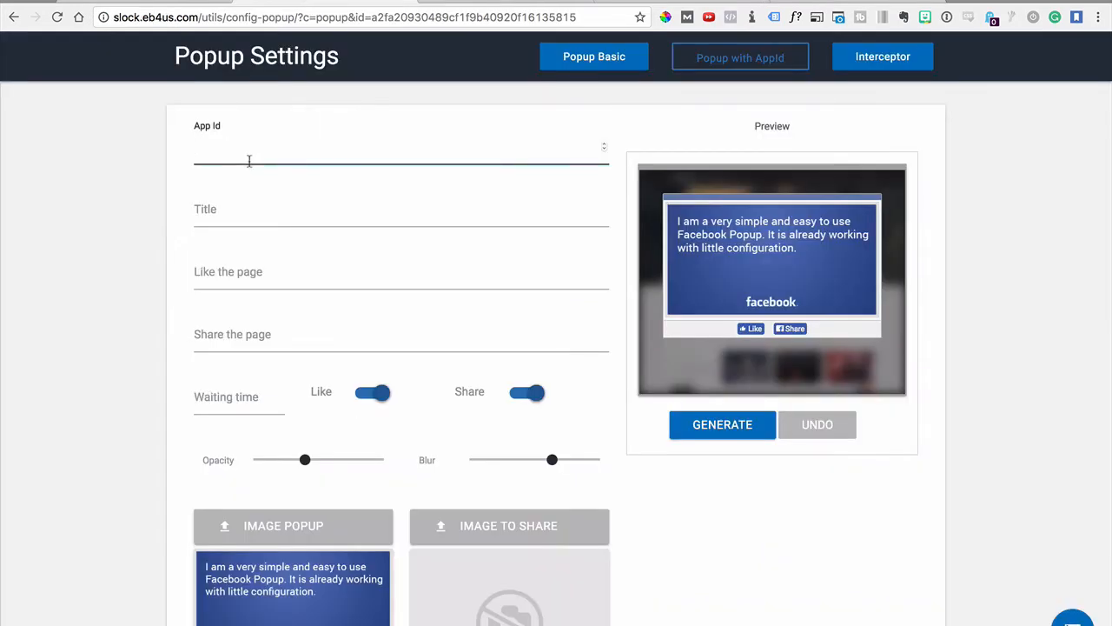
key(ctrl+v)
Set the popup's title to "SHARE THIS TO GET ACCESS"
click(235, 213)
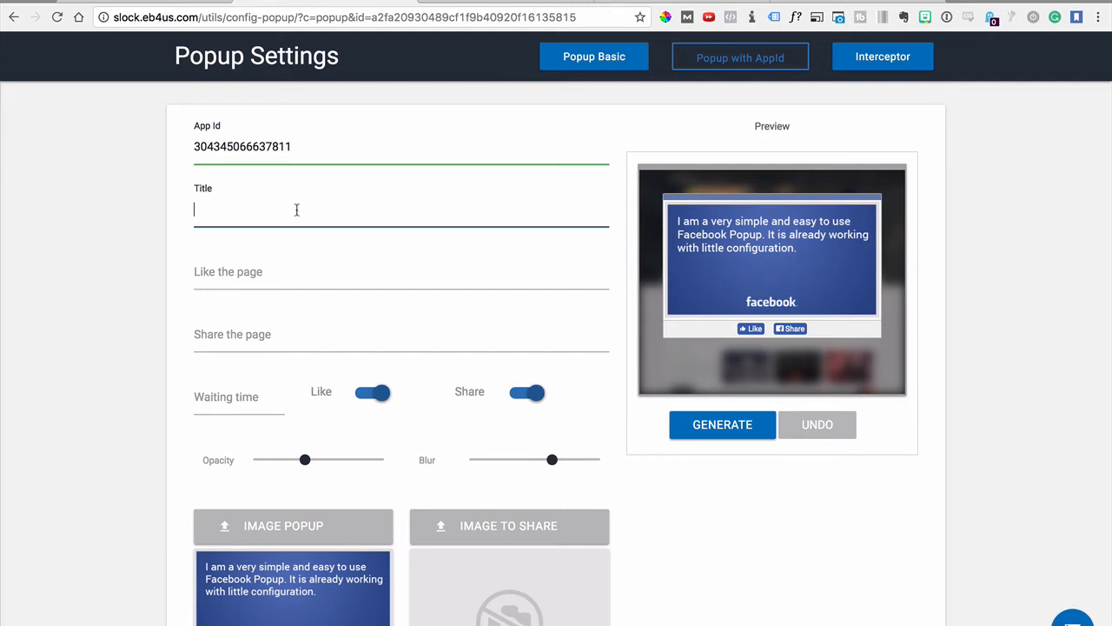
text(SHARE THIS TO GET ACCESS)
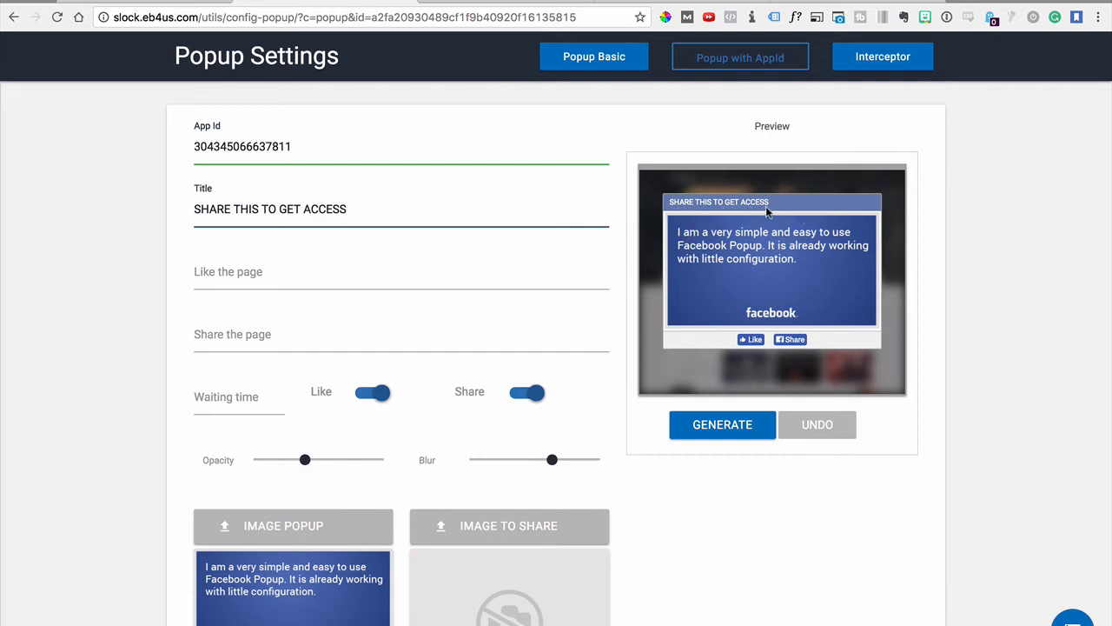
click(296, 280)
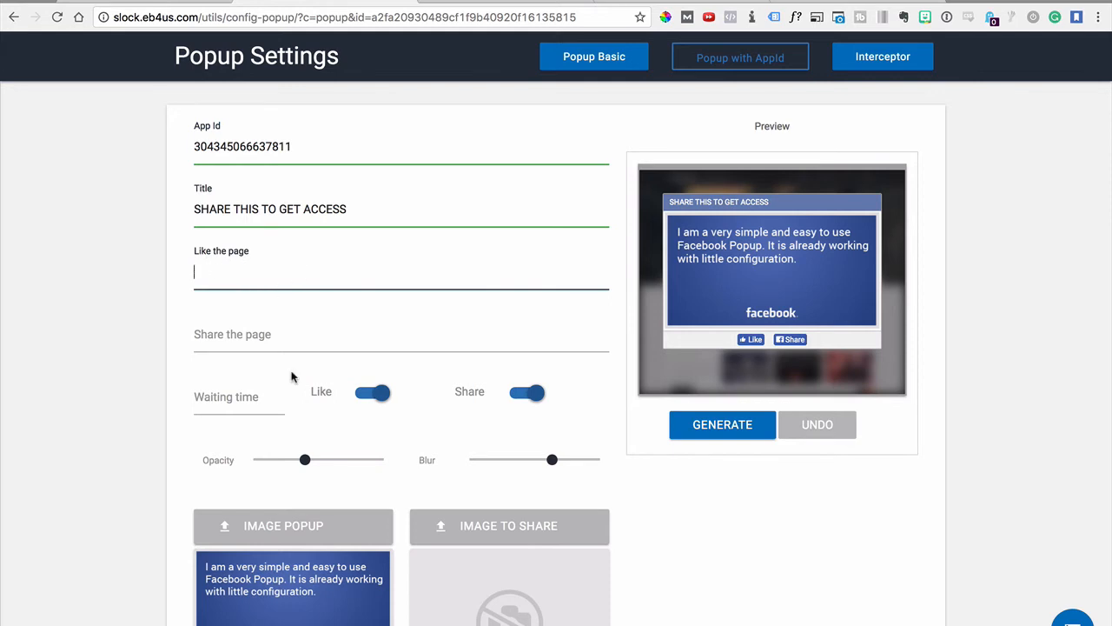
click(374, 396)
click(243, 276)
click(842, 1)
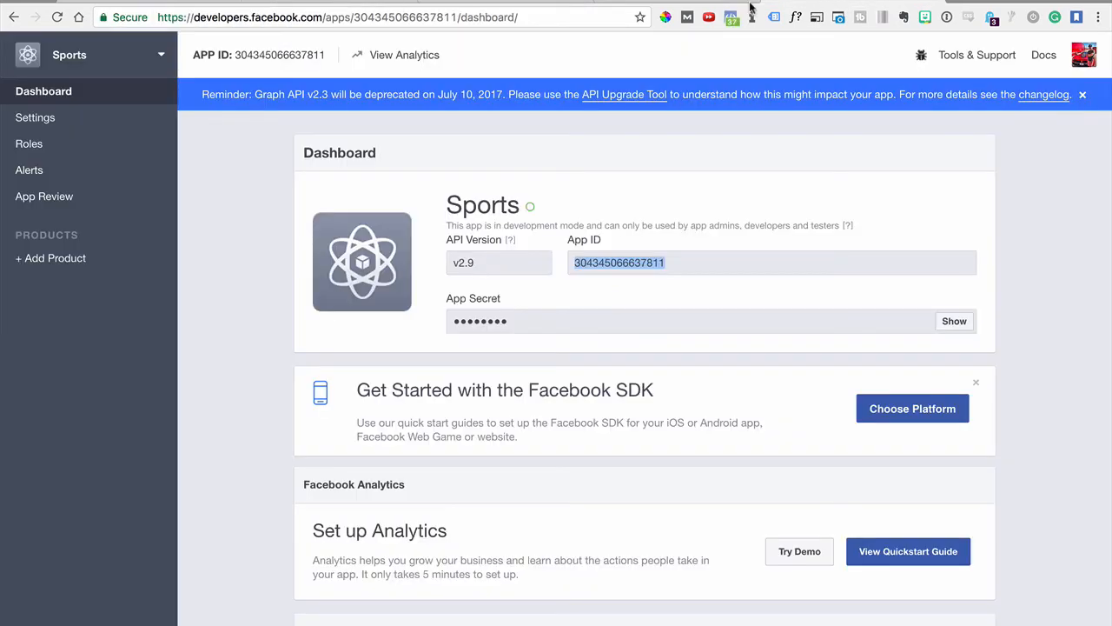
click(962, 1)
text(face)
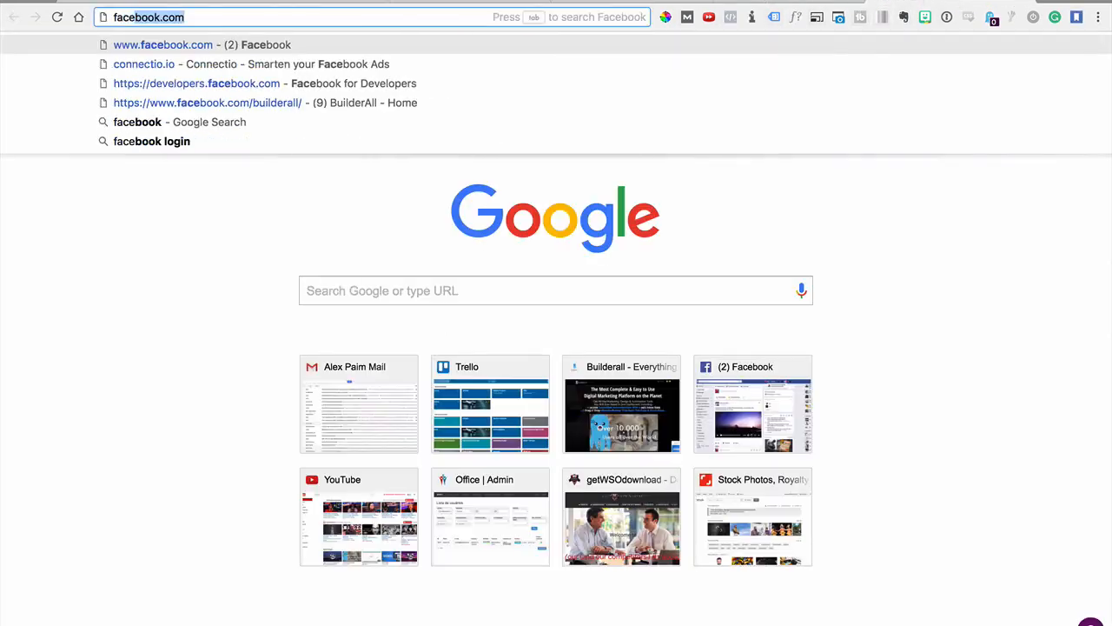
key(Down)
key(Down)
key(Down)
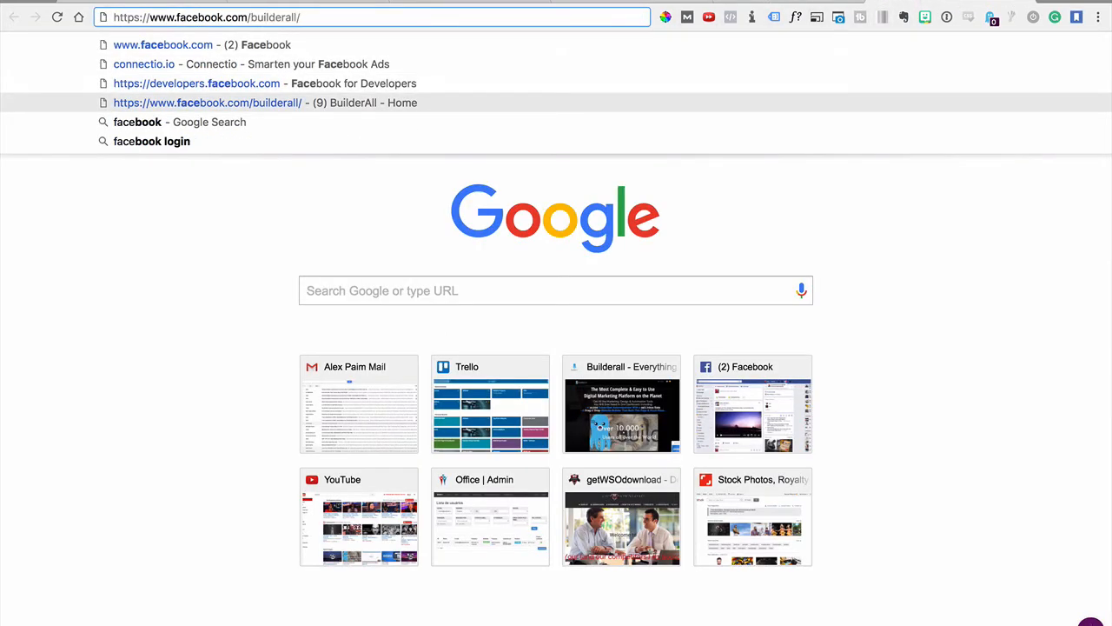
key(ctrl+a)
key(super+c)
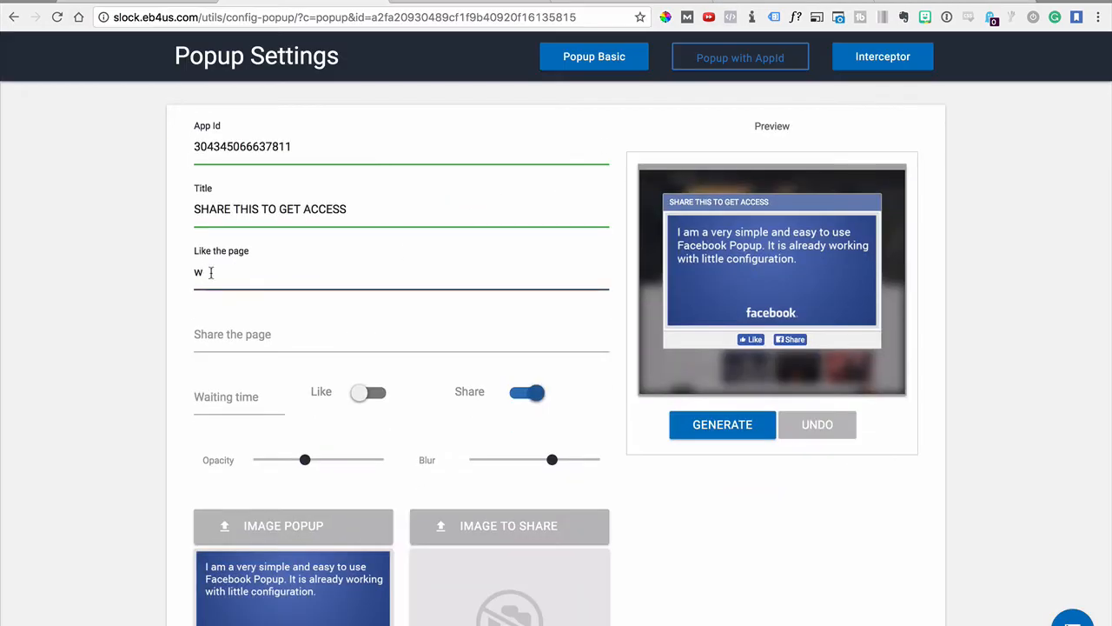
key(BackSpace)
key(super+v)
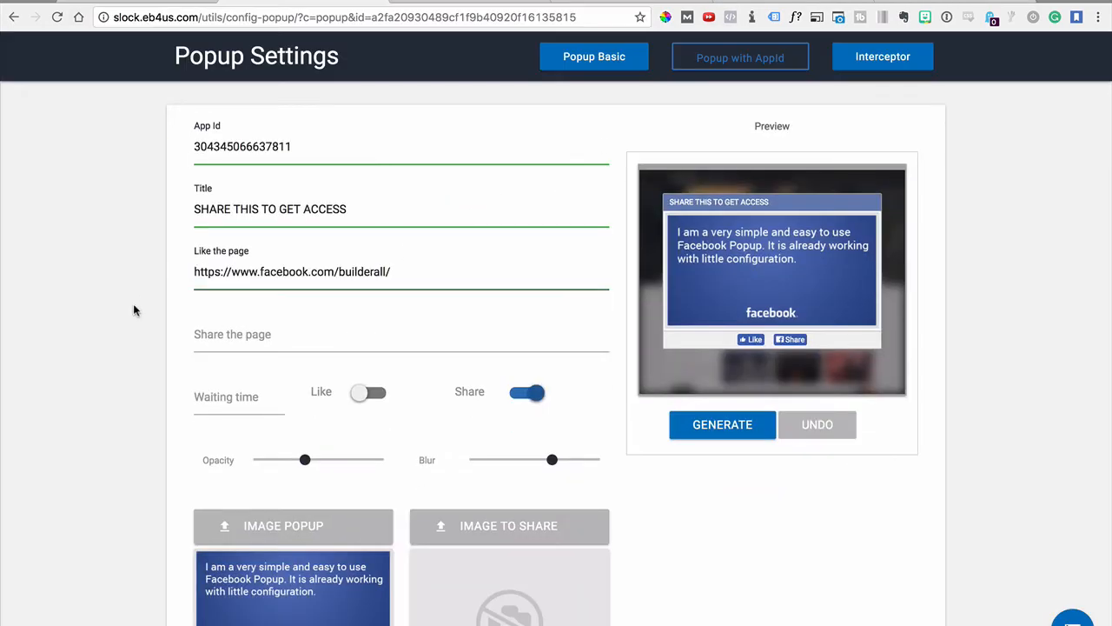
click(229, 343)
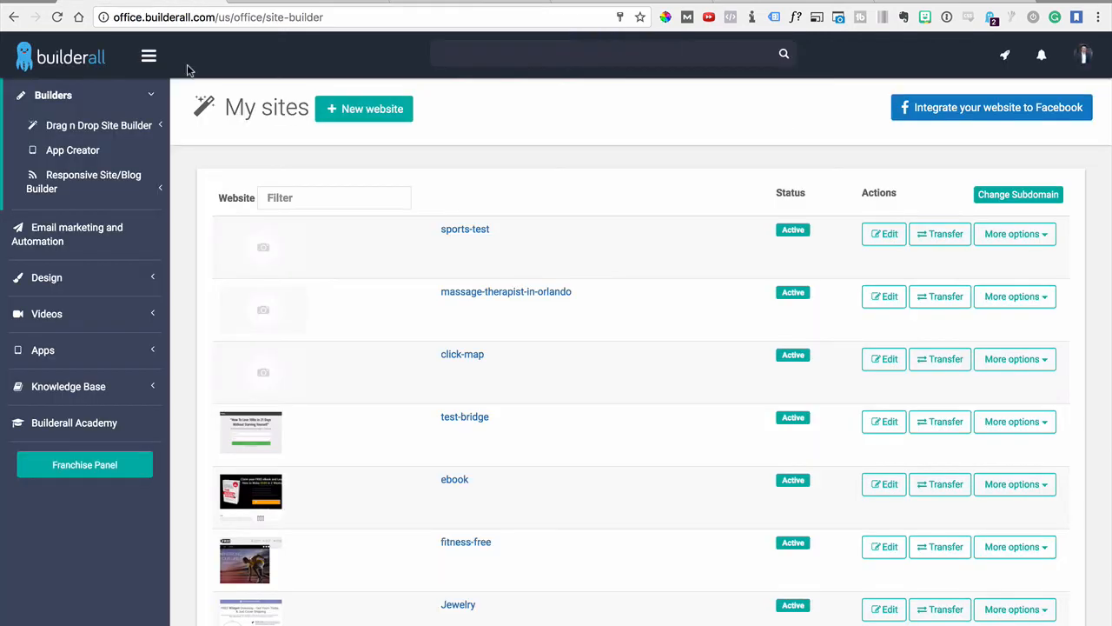
click(473, 230)
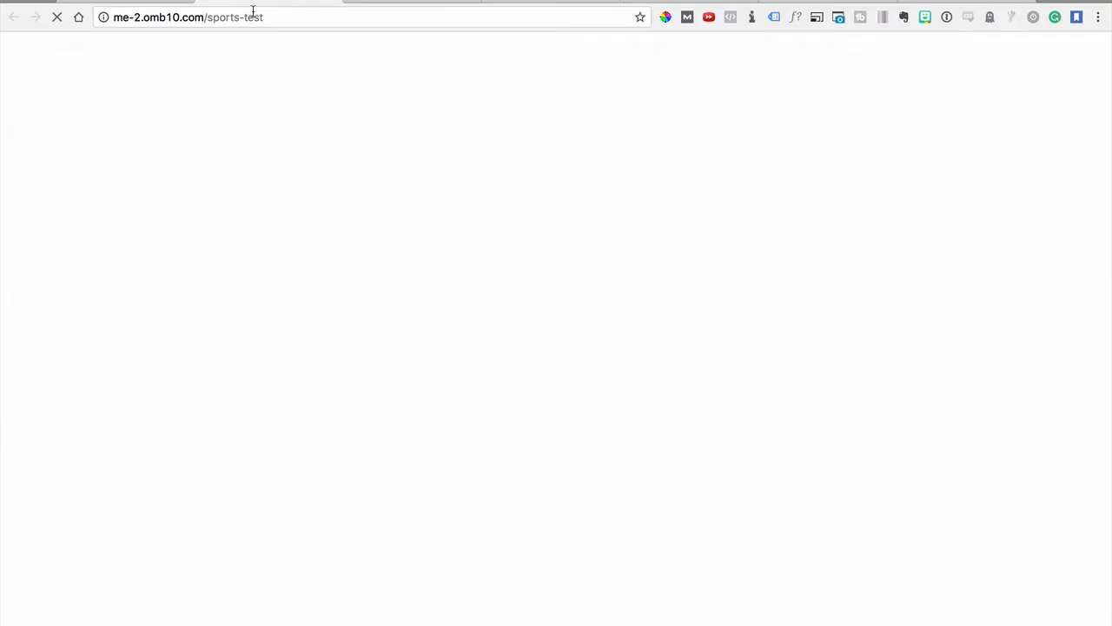
click(249, 17)
key(ctrl+c)
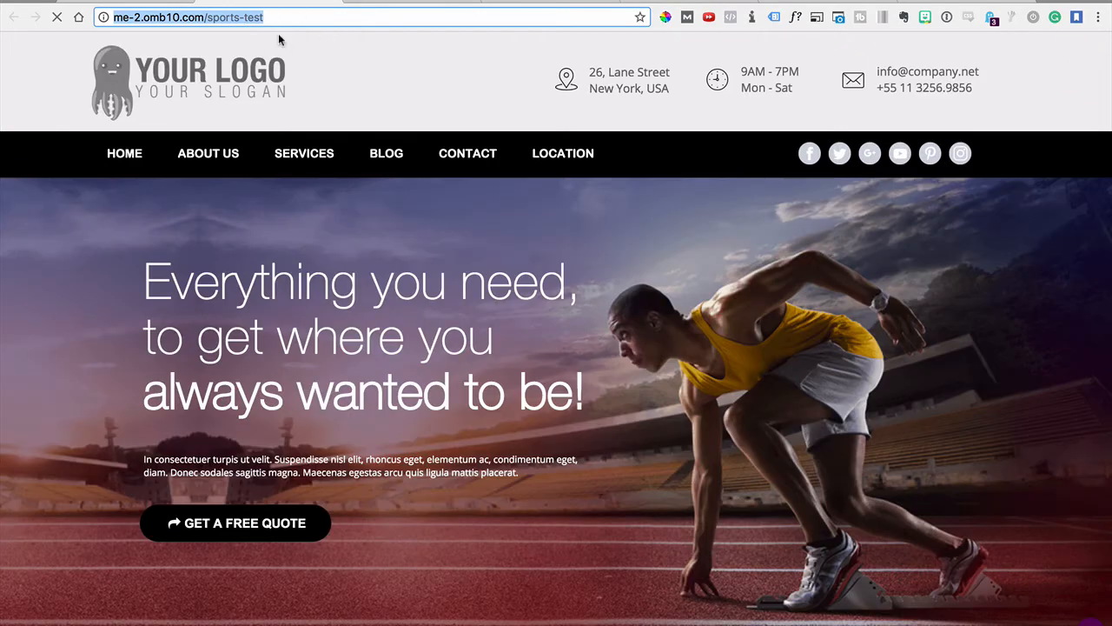
click(469, 4)
click(270, 325)
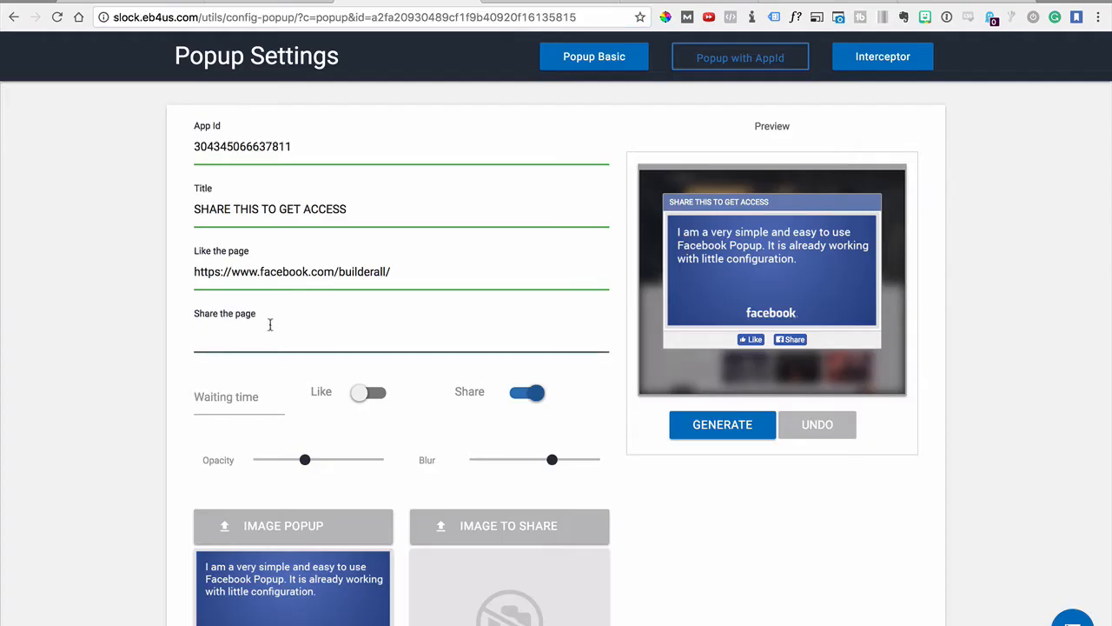
key(ctrl+v)
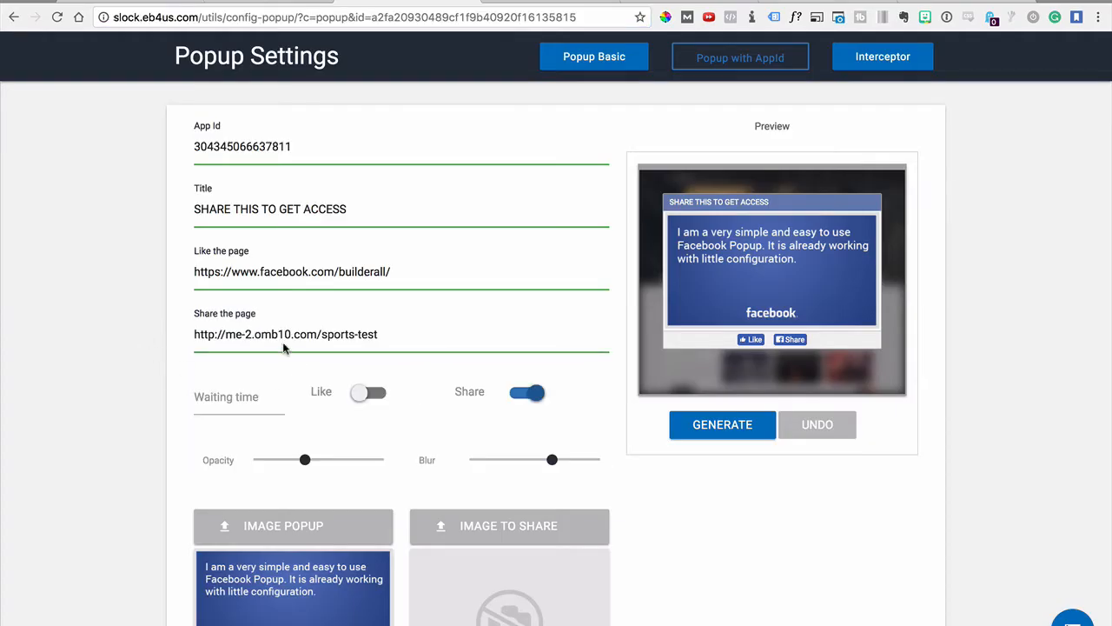
Set the popup's waiting time to 8000
click(216, 398)
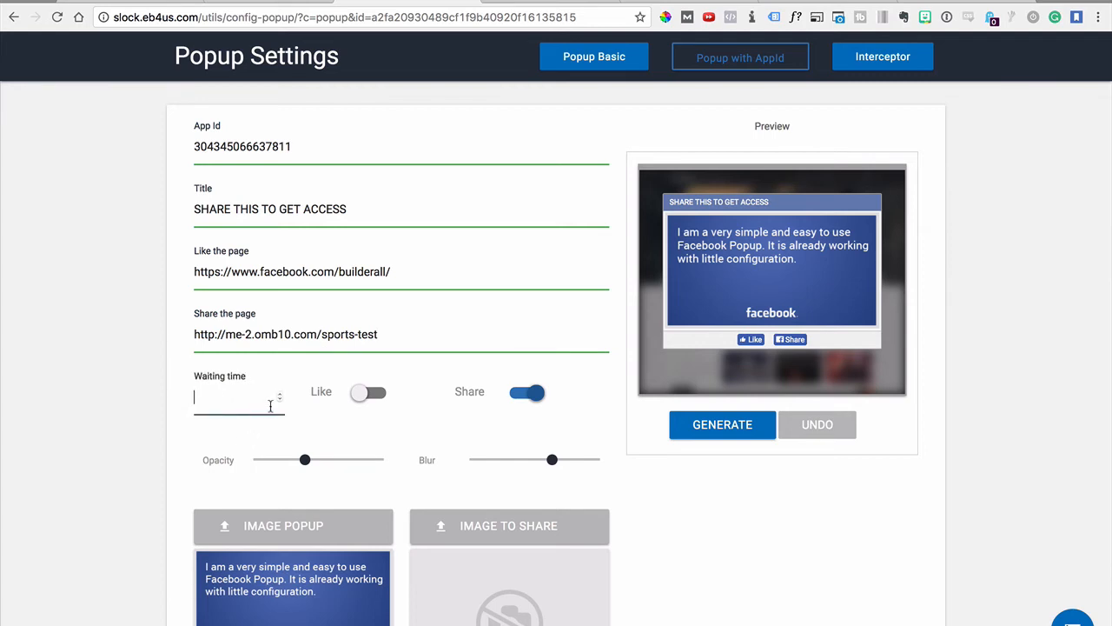
text(8000)
click(52, 495)
scroll(608, 568, down, 1)
scroll(609, 569, up, 1)
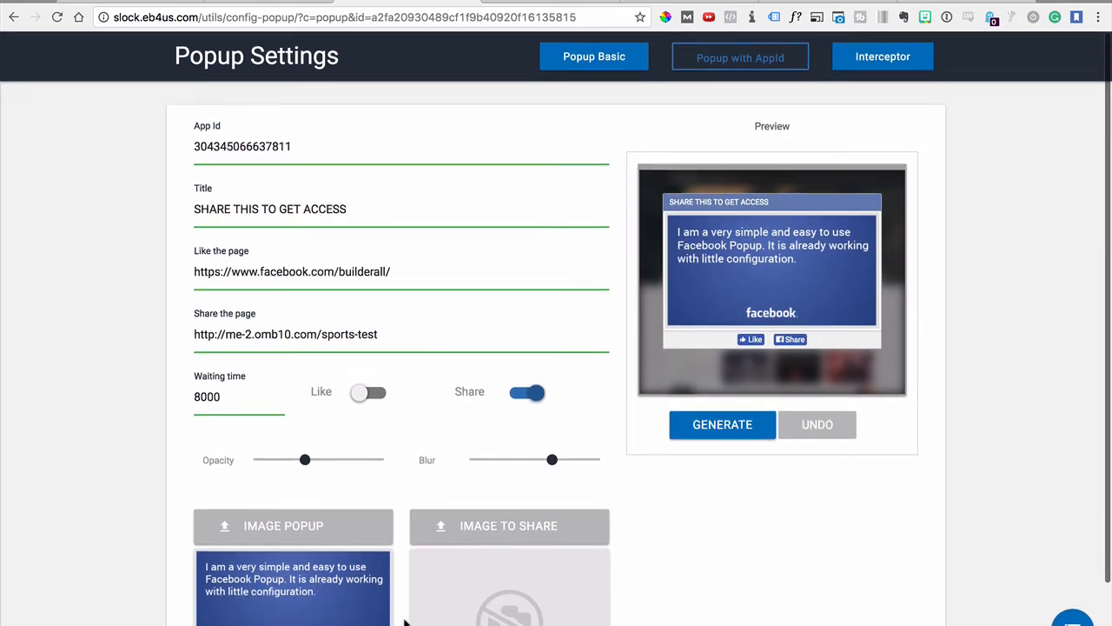
scroll(287, 578, down, 2)
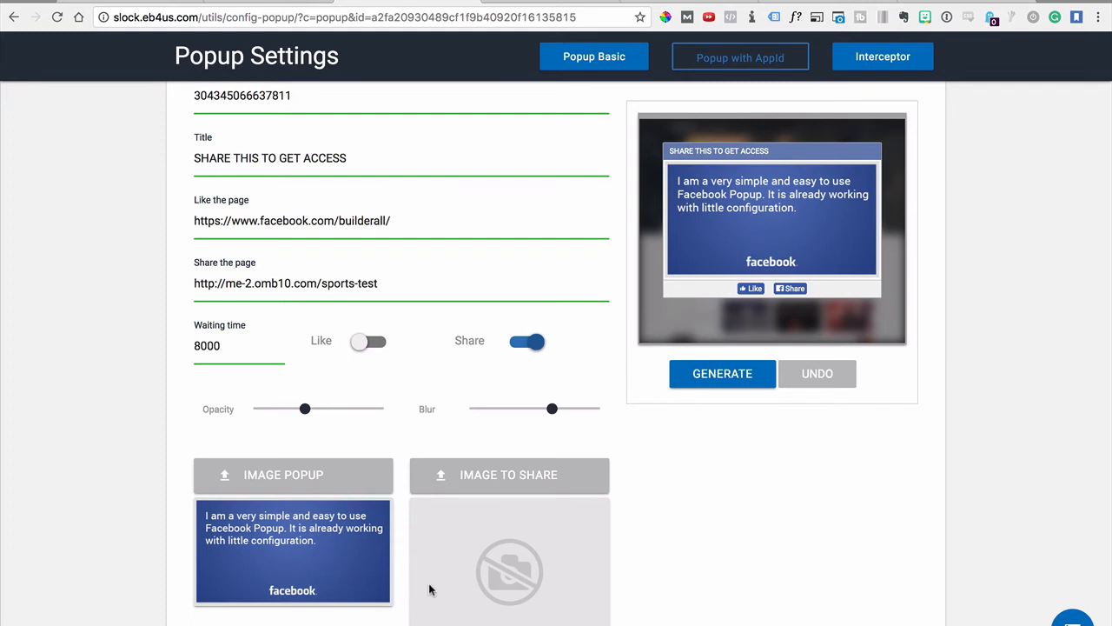
scroll(452, 582, up, 1)
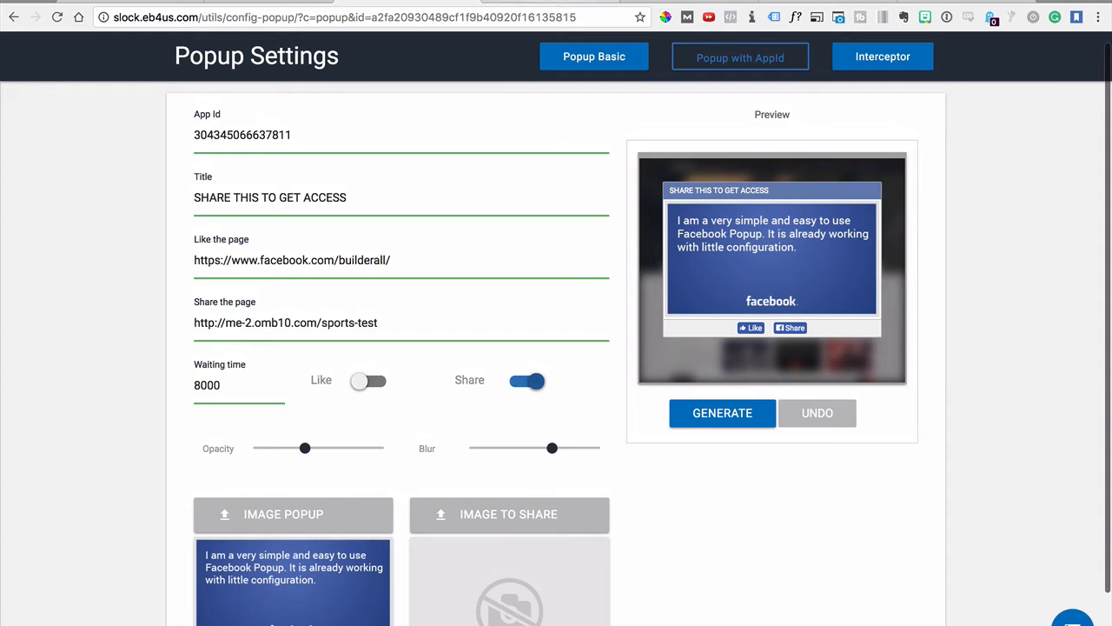
click(779, 3)
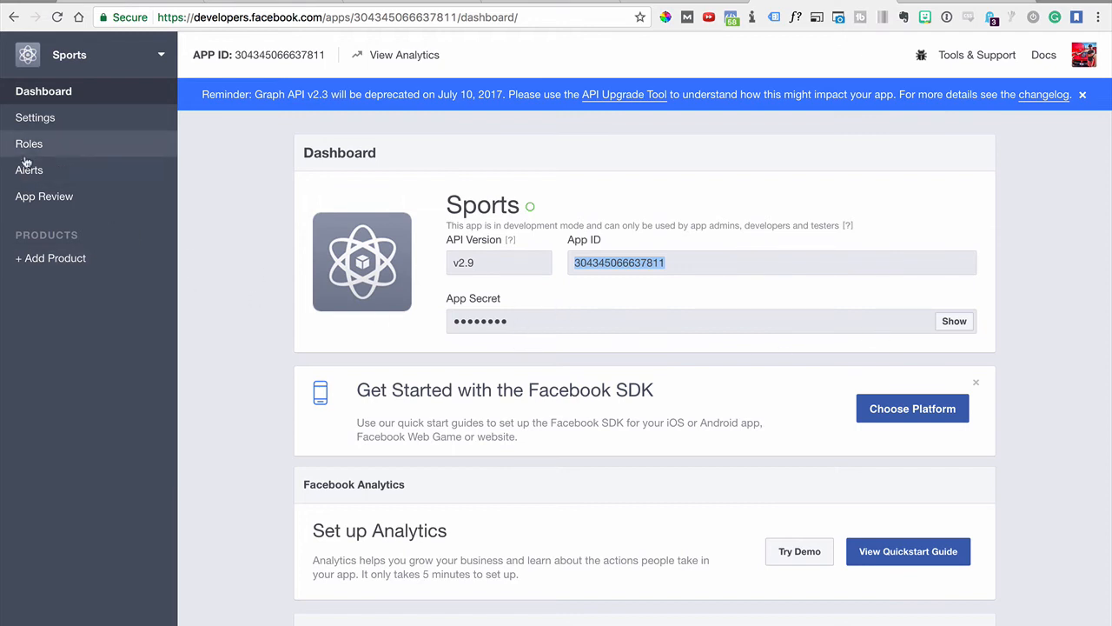
click(38, 129)
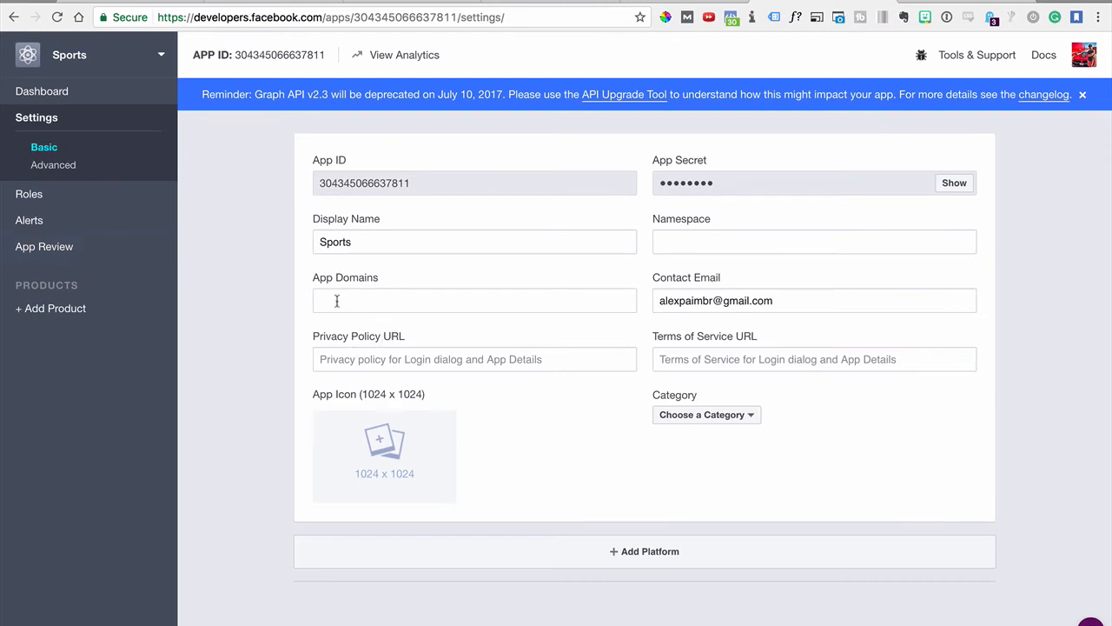
click(367, 305)
click(257, 4)
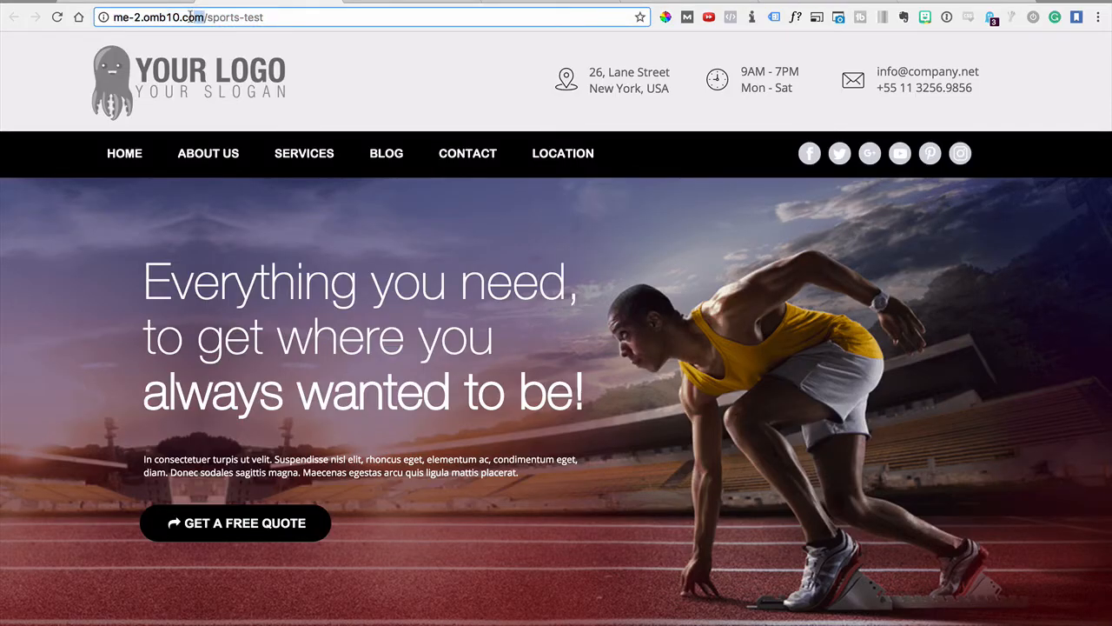
drag(197, 17, 120, 15)
drag(206, 17, 267, 19)
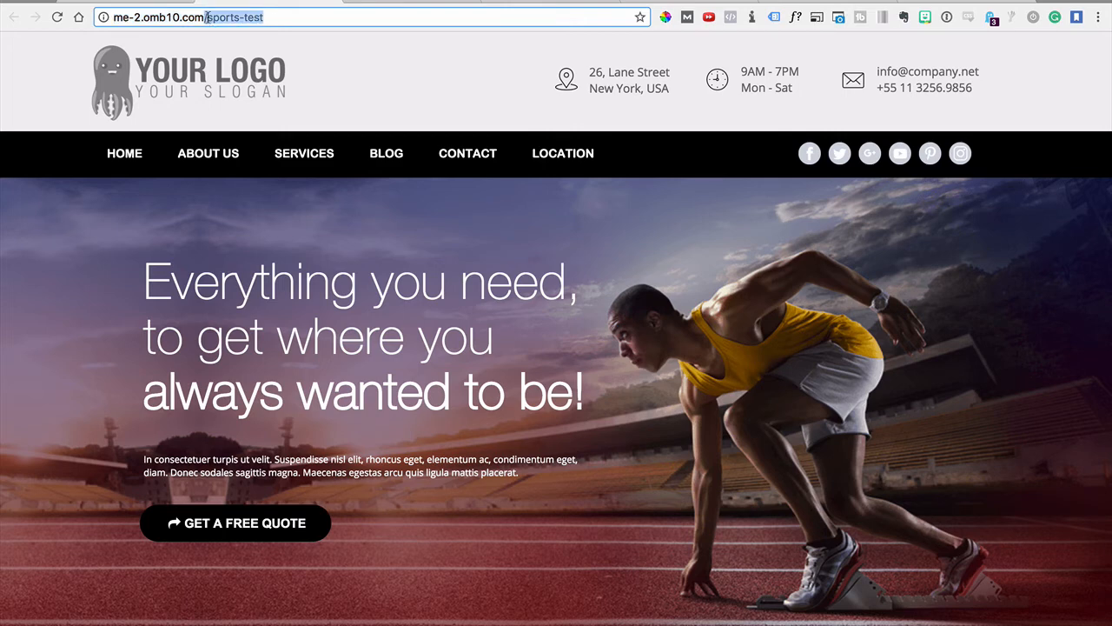
drag(206, 17, 116, 16)
key(super+c)
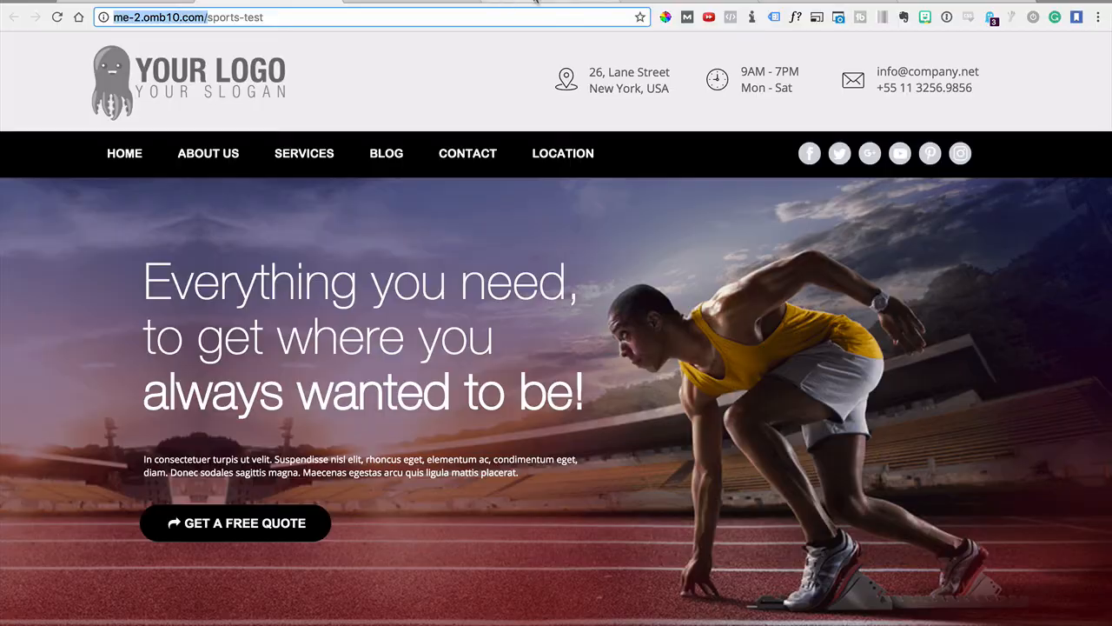
click(535, 2)
click(461, 3)
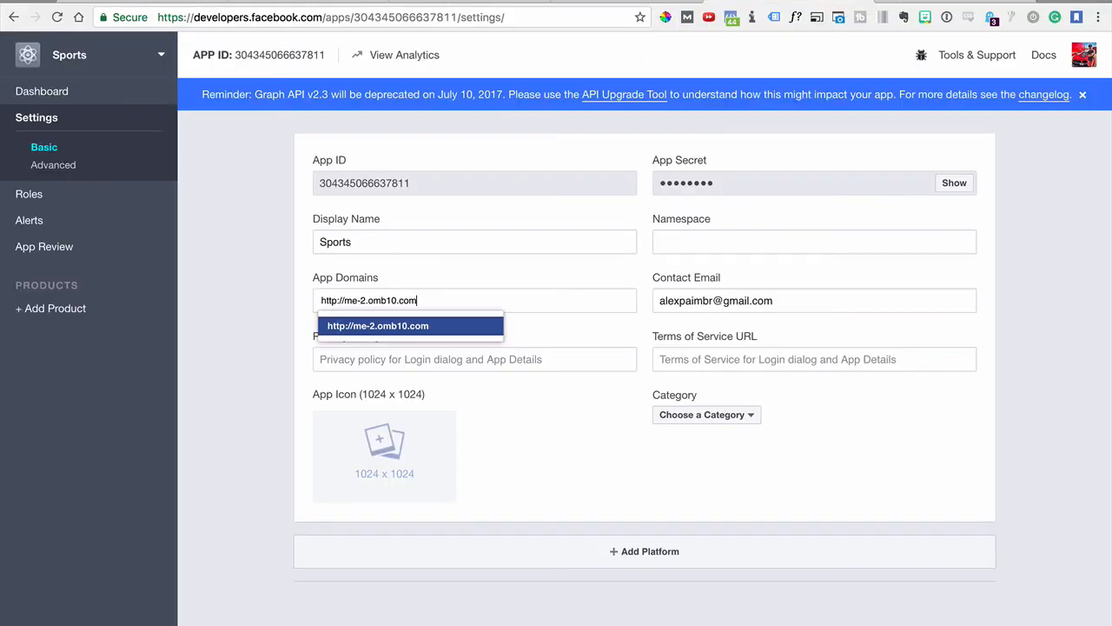
click(409, 326)
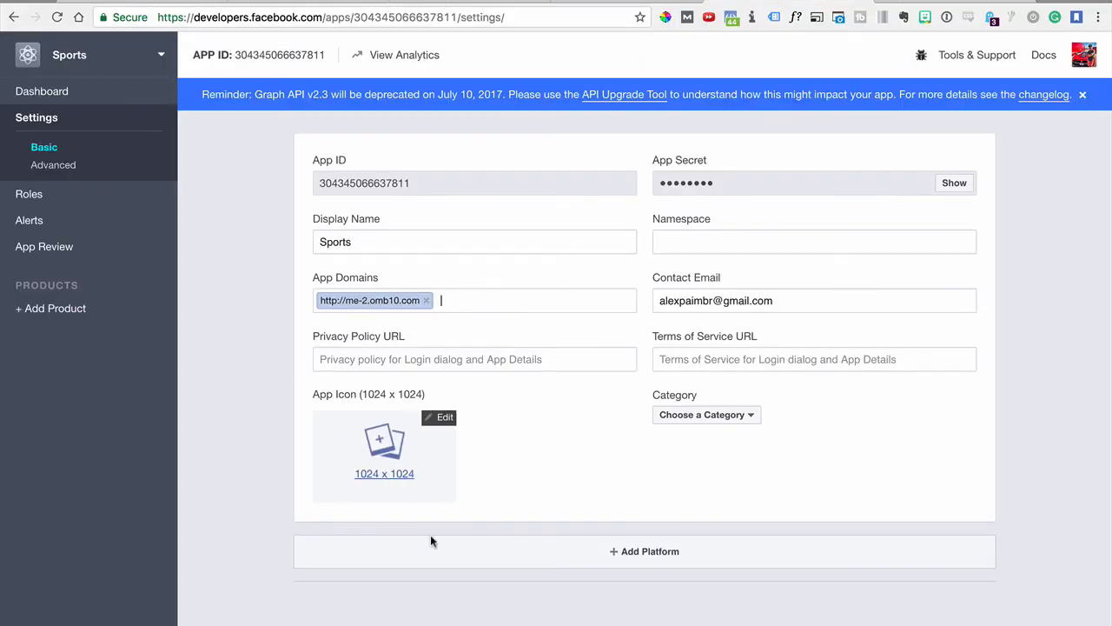
click(638, 551)
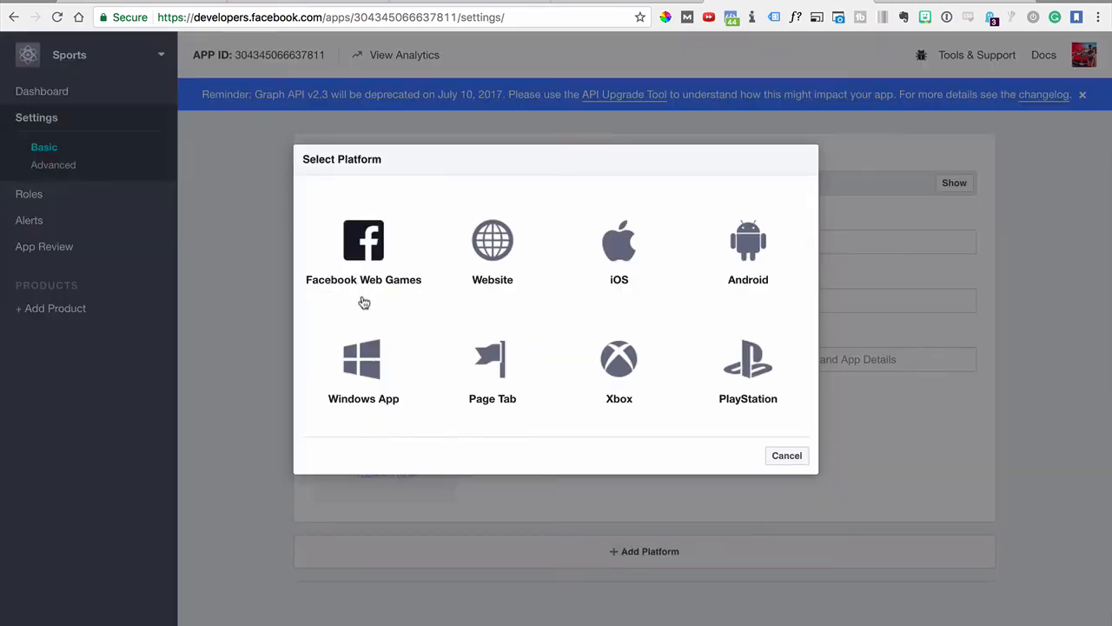
click(500, 236)
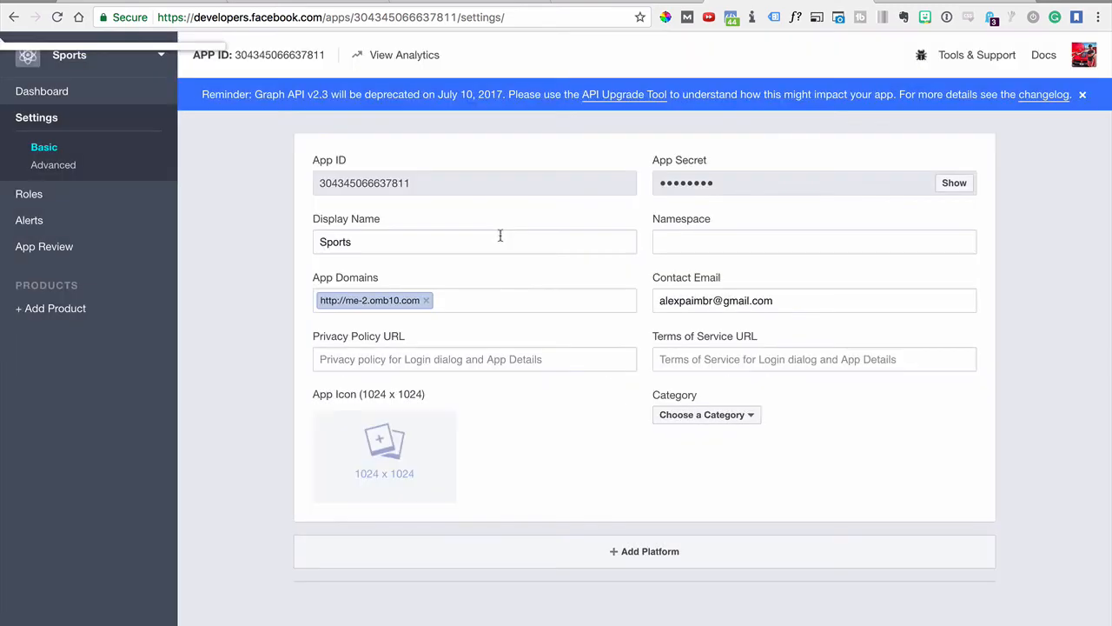
click(371, 528)
key(super+v)
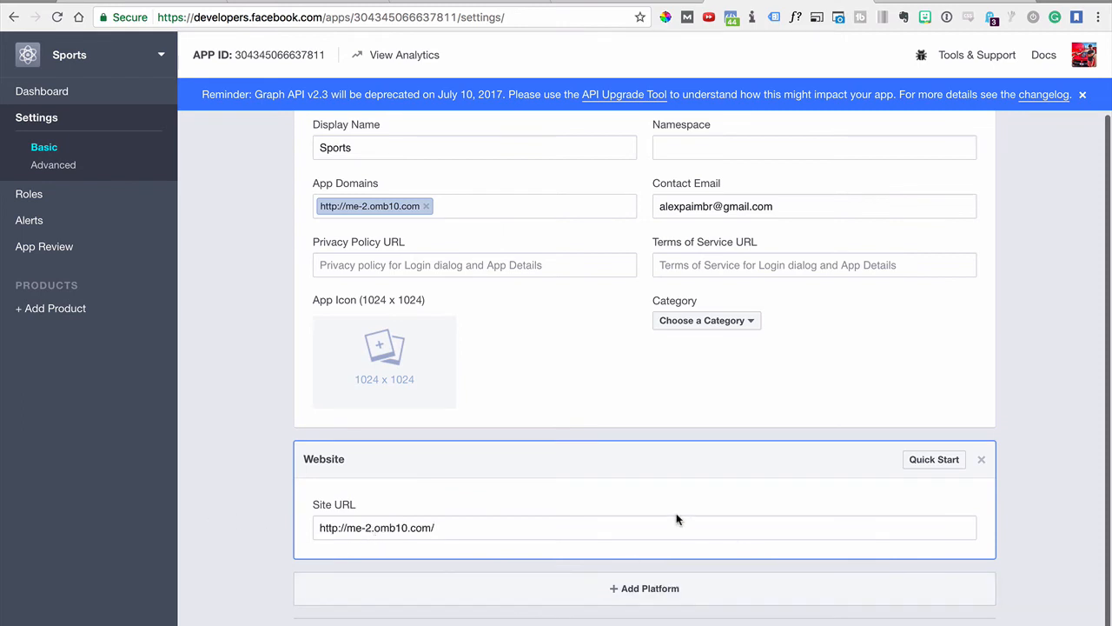
key(Return)
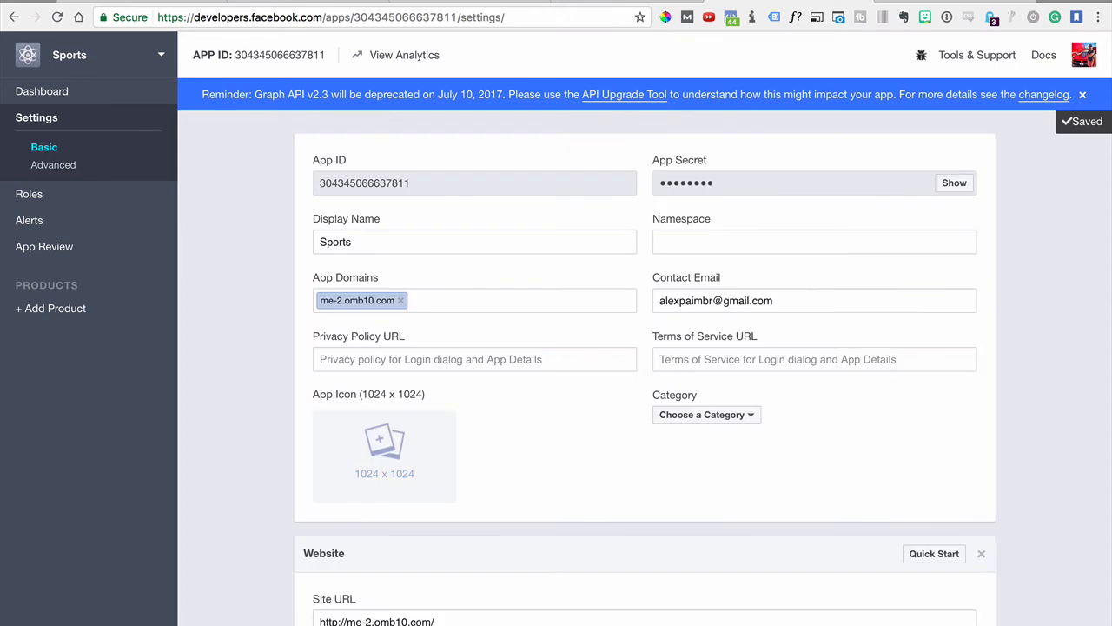
Make the Sports app public under App Review, choosing Business as its category, and confirm
scroll(575, 560, down, 2)
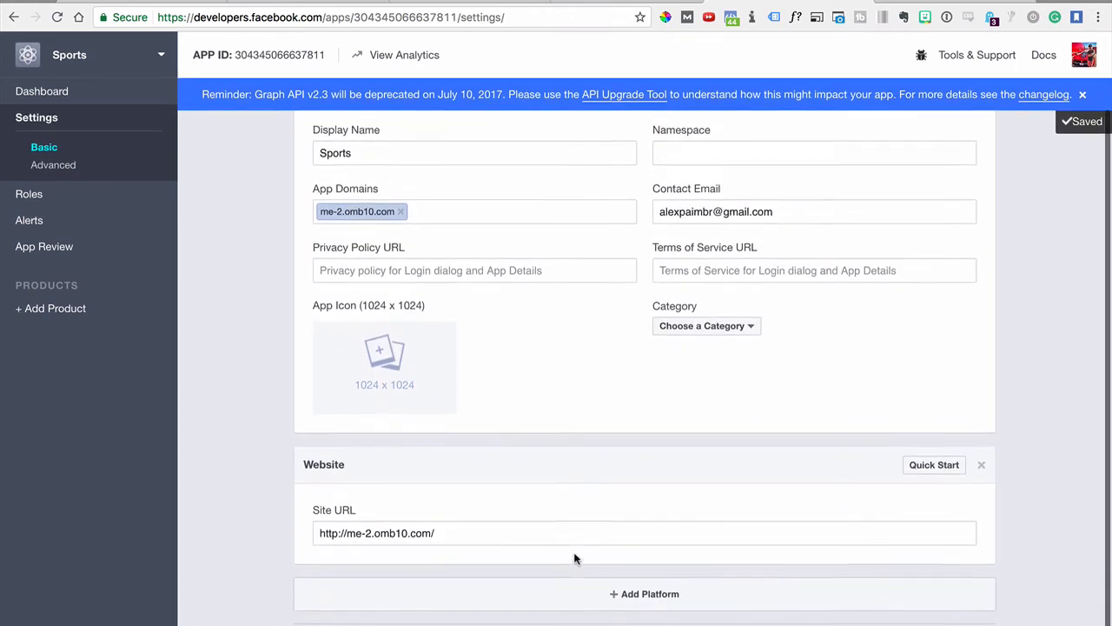
scroll(574, 557, up, 1)
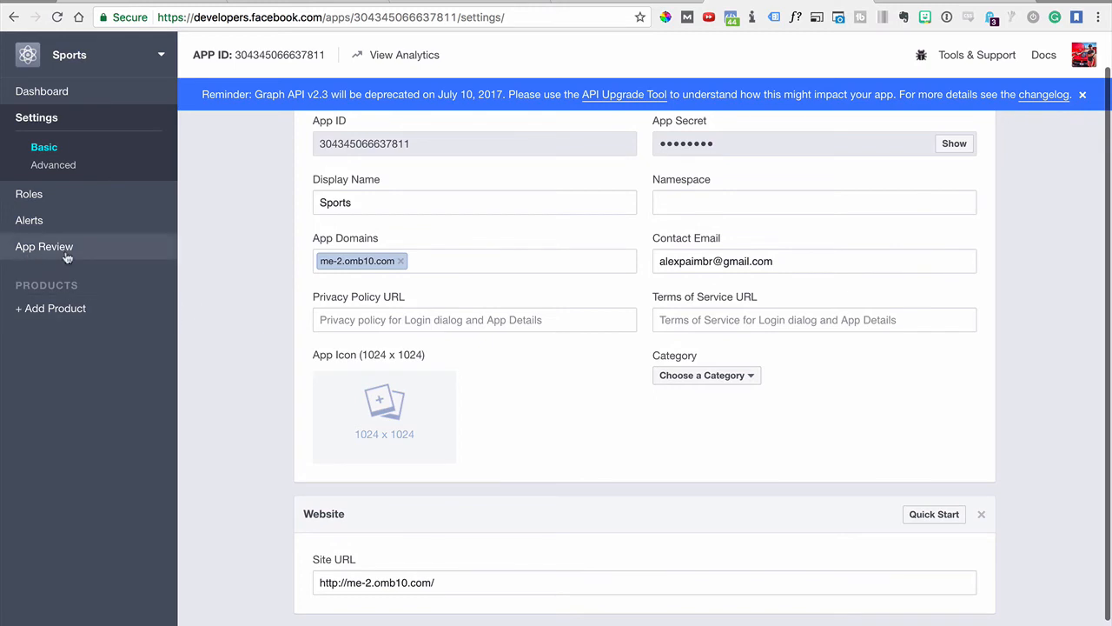
click(27, 254)
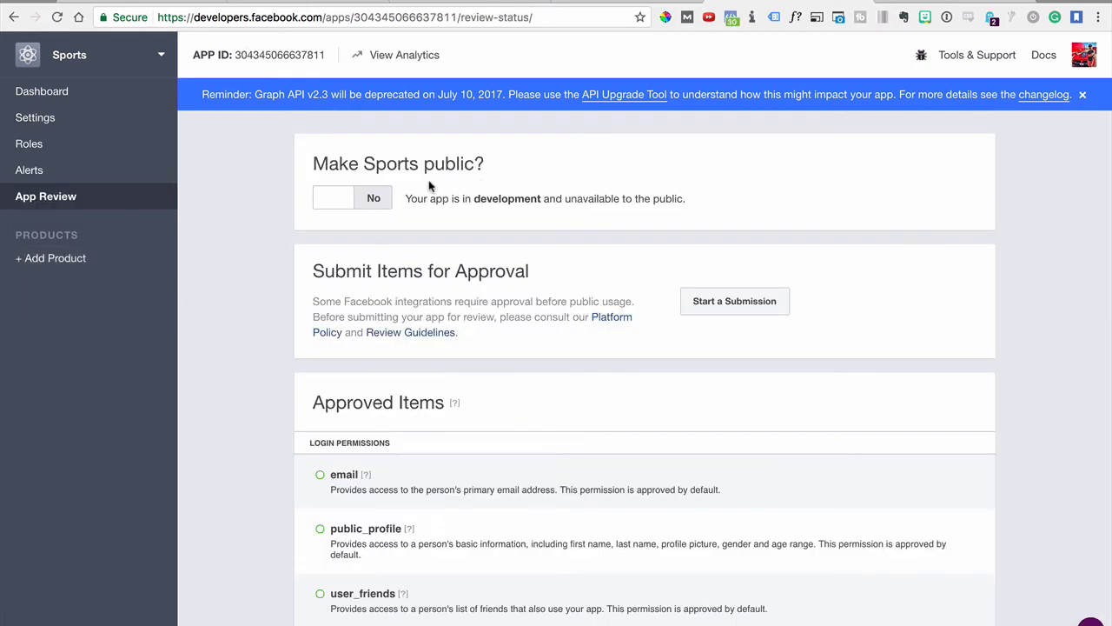
click(342, 200)
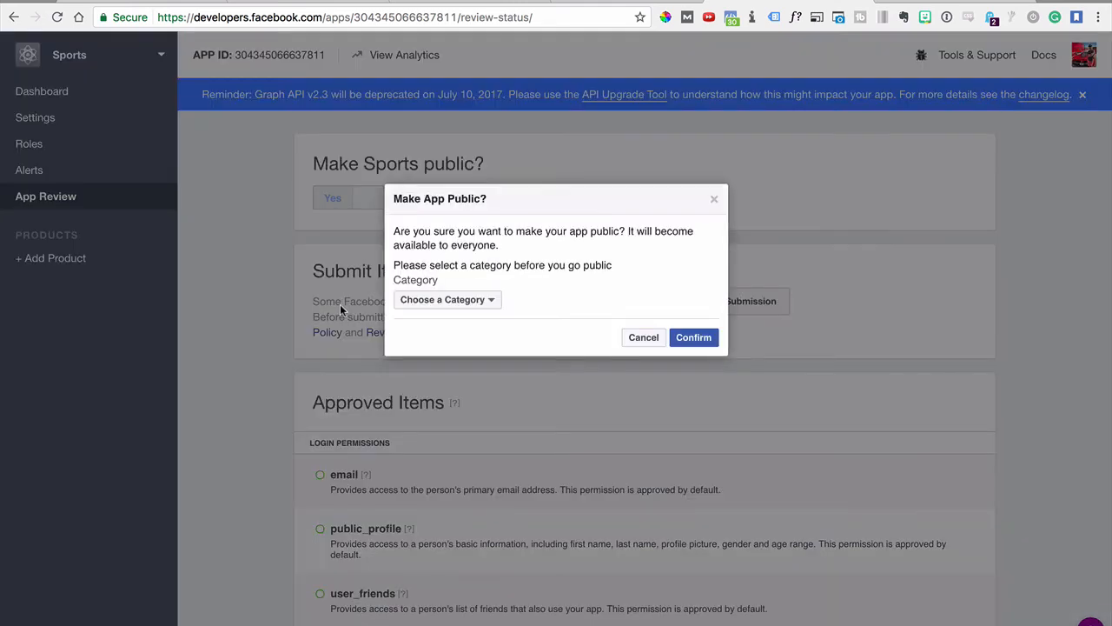
click(484, 300)
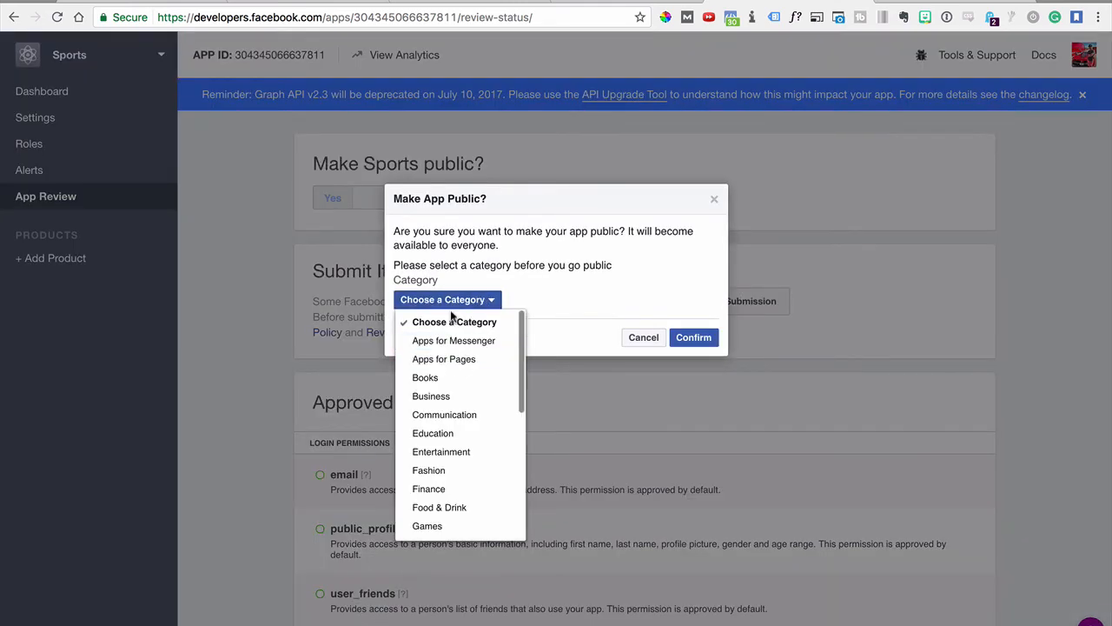
click(452, 398)
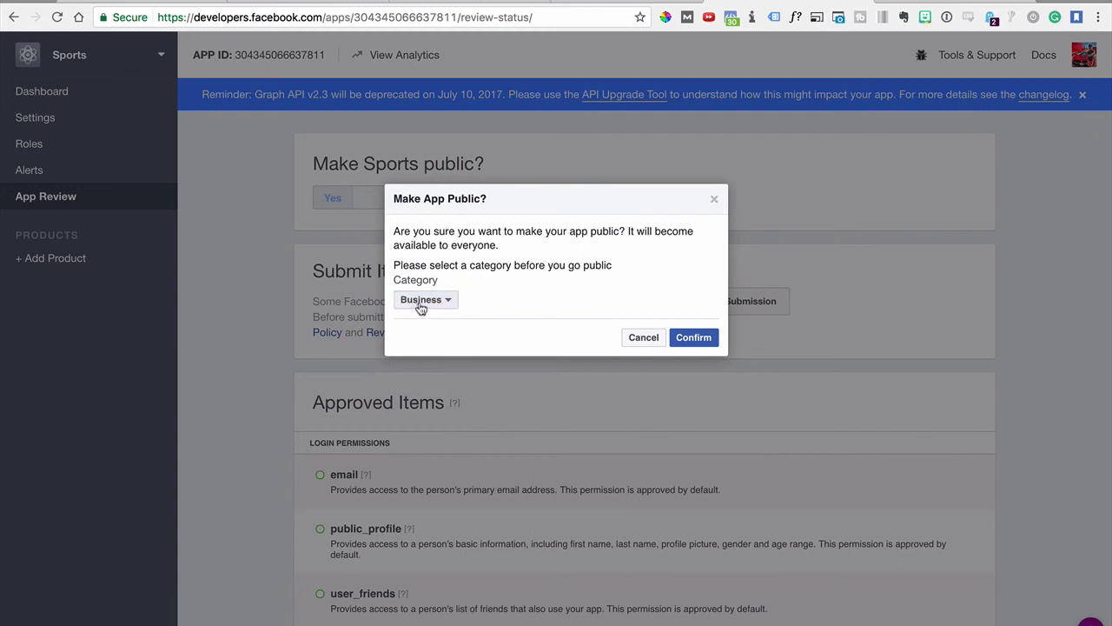
click(689, 345)
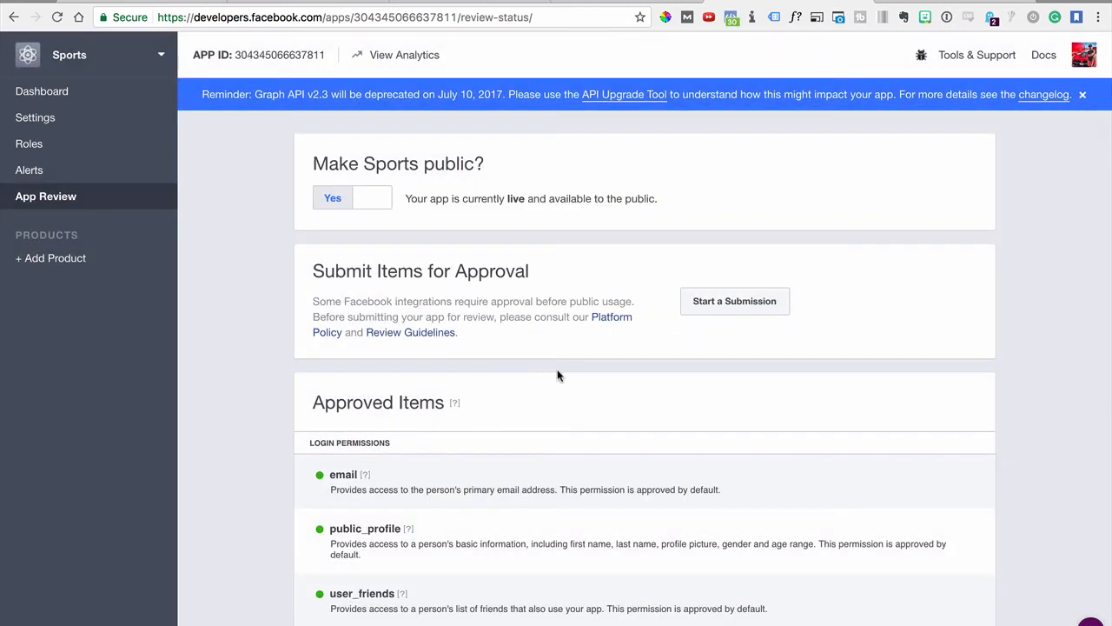
Back in the Popup Settings page, upload 7.png from the Viral Post folder as the popup image
click(269, 4)
click(475, 4)
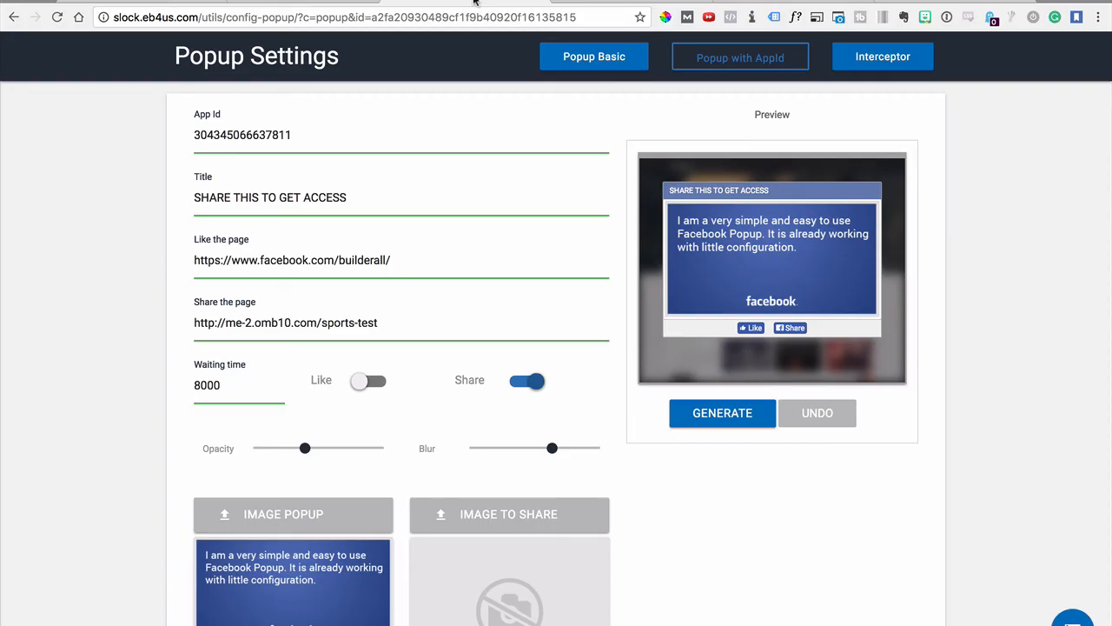
scroll(435, 480, down, 2)
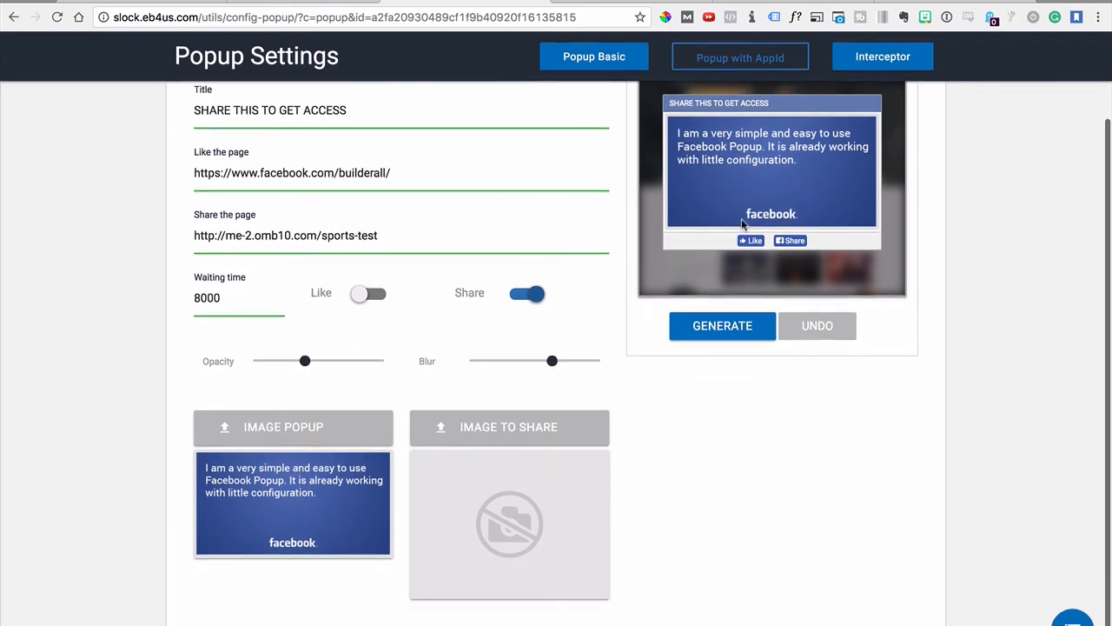
click(302, 426)
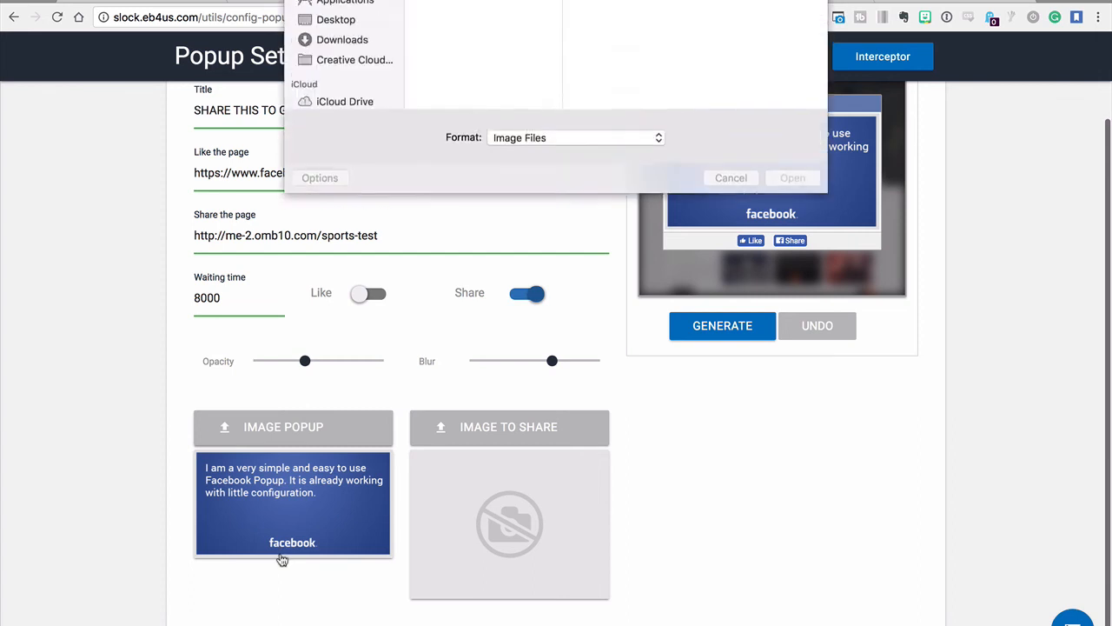
scroll(469, 145, down, 5)
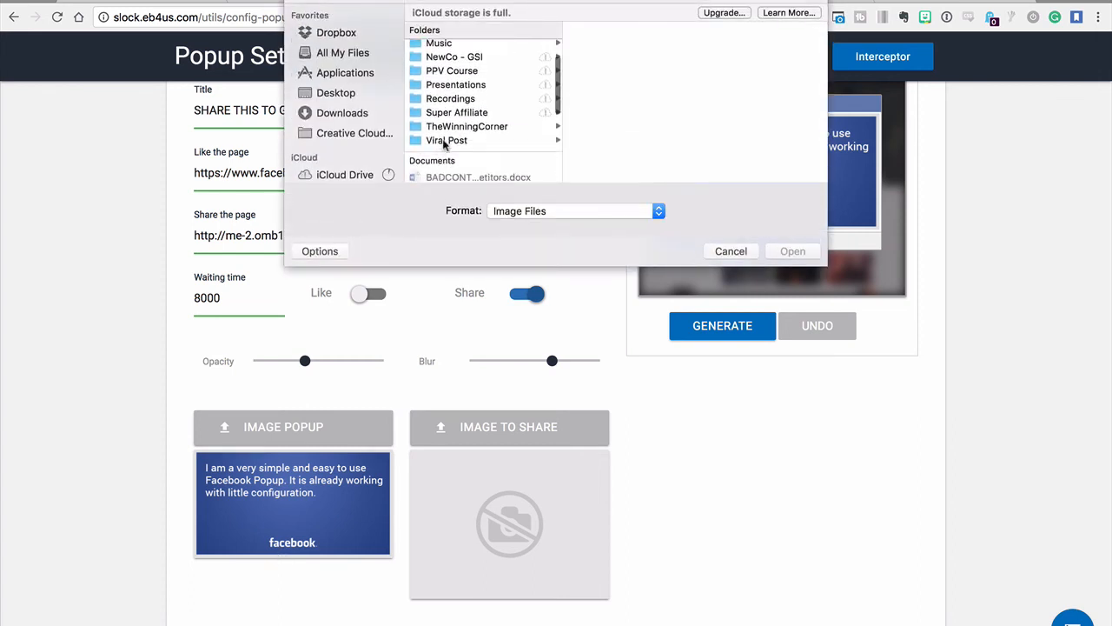
click(479, 142)
click(579, 49)
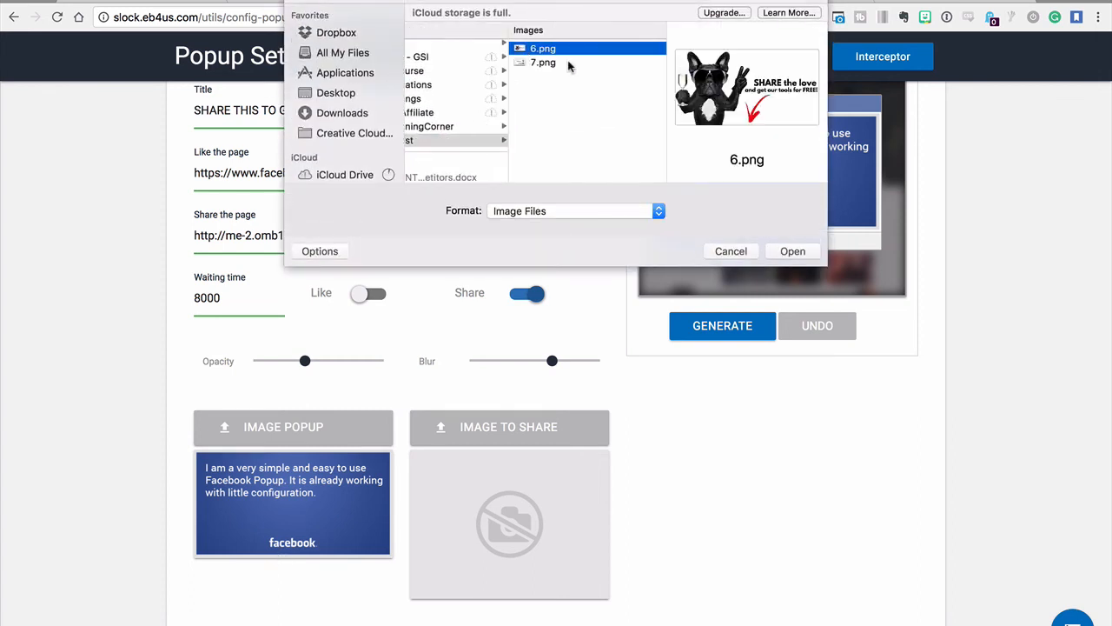
click(569, 67)
click(790, 251)
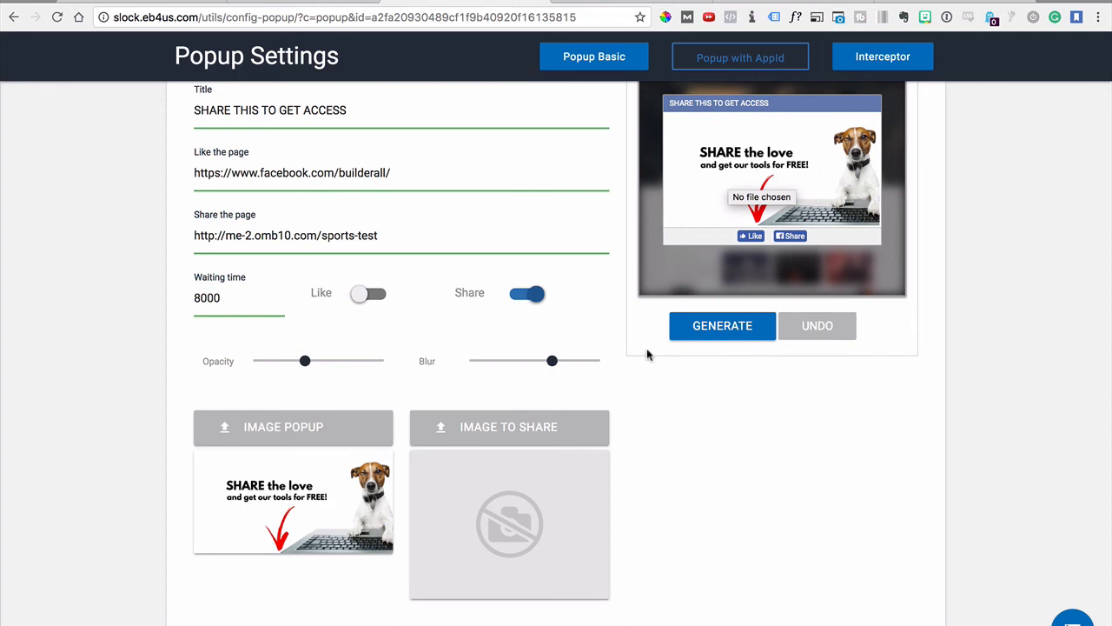
Upload PEOPLE ARE LOVING IT!.png from the Desktop as the popup's image to share
click(510, 439)
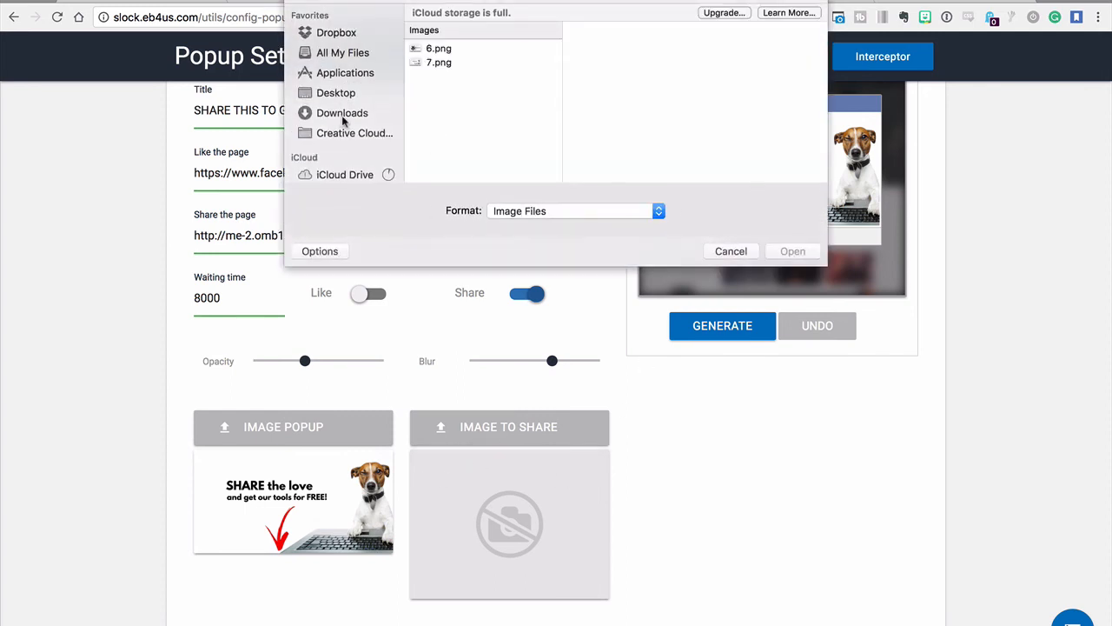
click(345, 34)
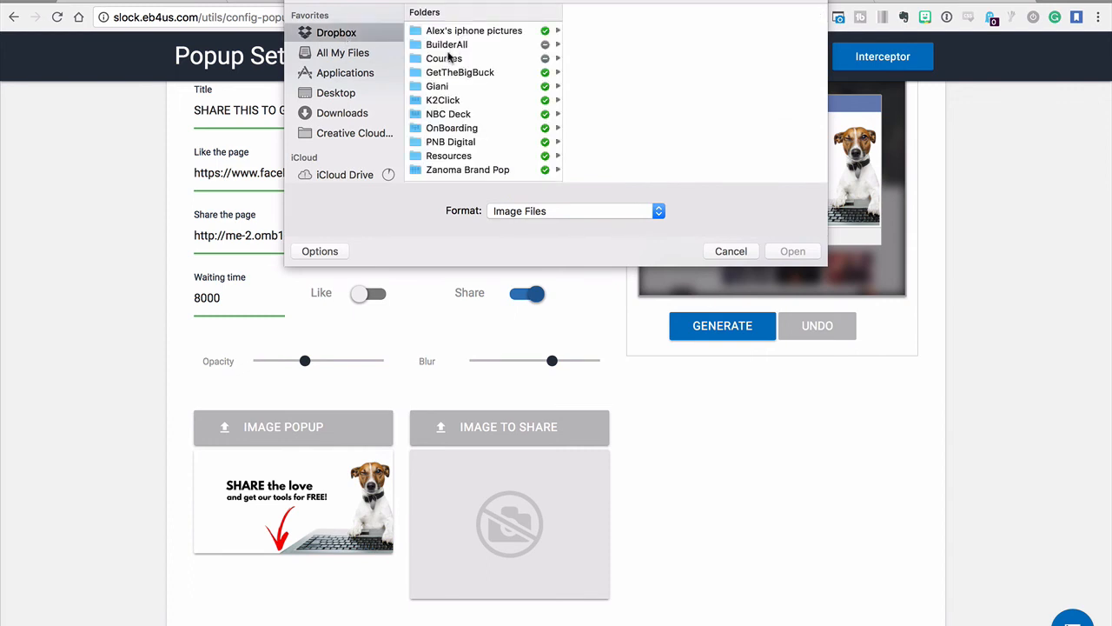
scroll(340, 78, down, 3)
scroll(343, 67, up, 2)
click(337, 66)
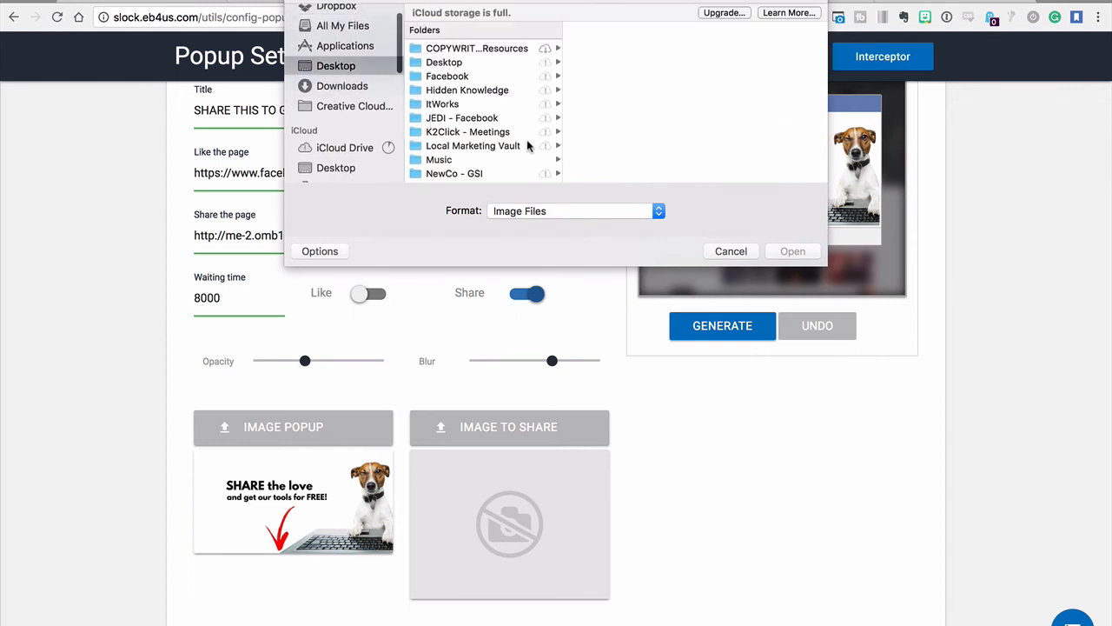
scroll(449, 143, down, 5)
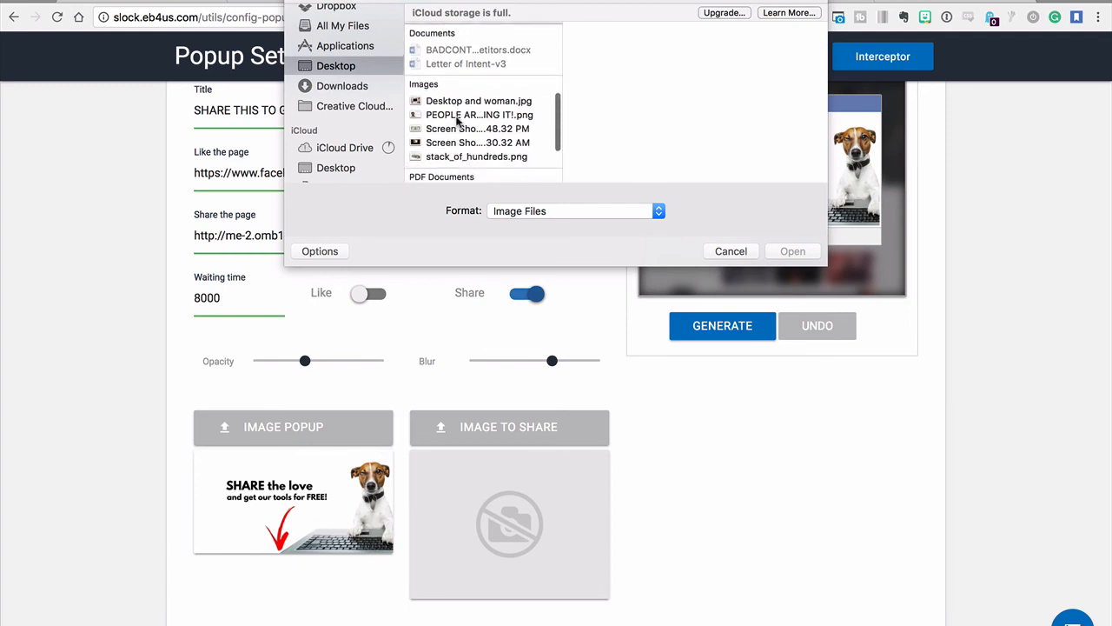
click(458, 116)
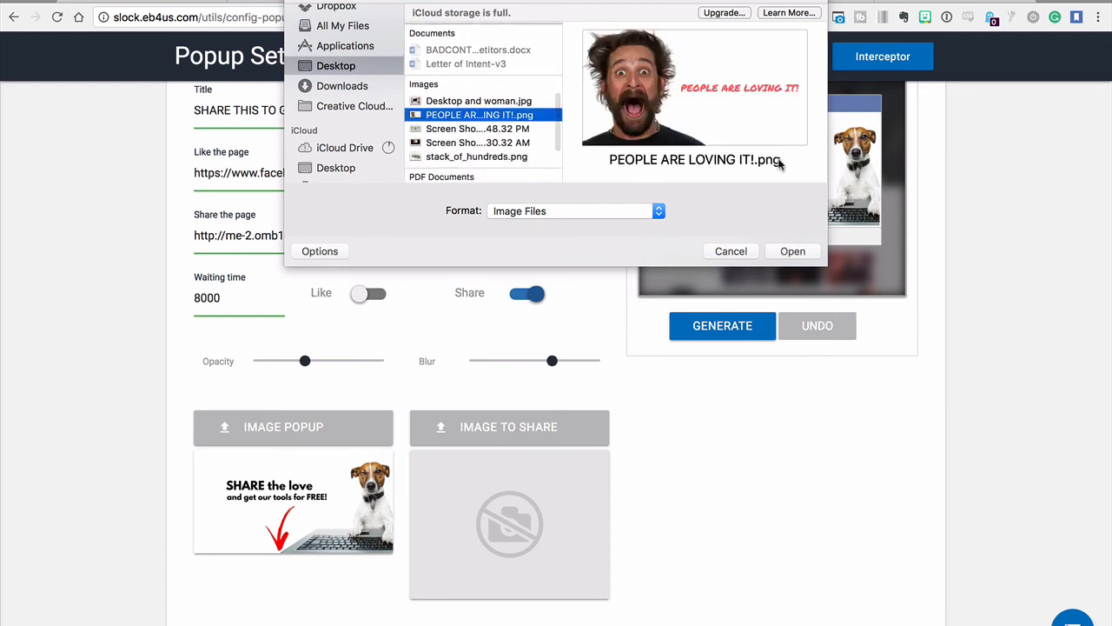
click(790, 251)
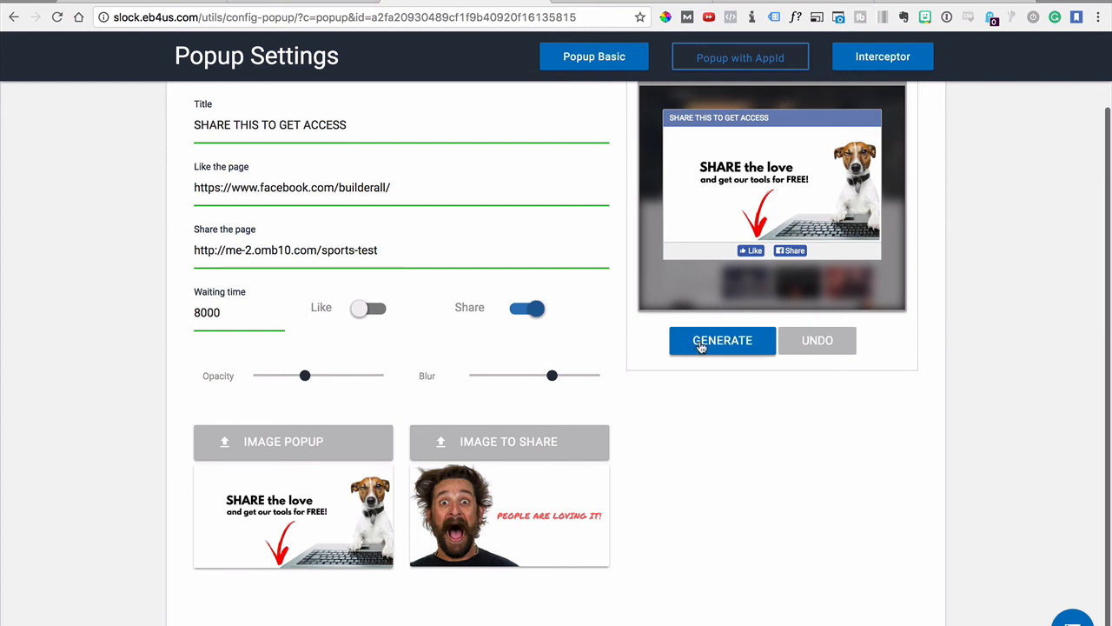
Generate the popup code and copy the entire script
click(700, 345)
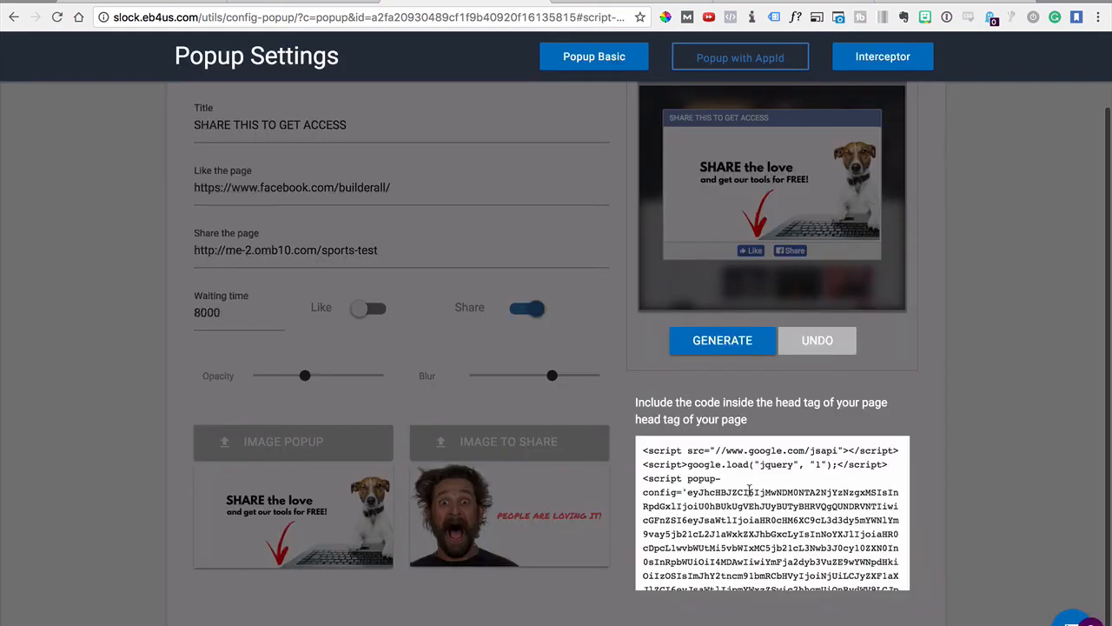
drag(643, 451, 749, 493)
key(ctrl+a)
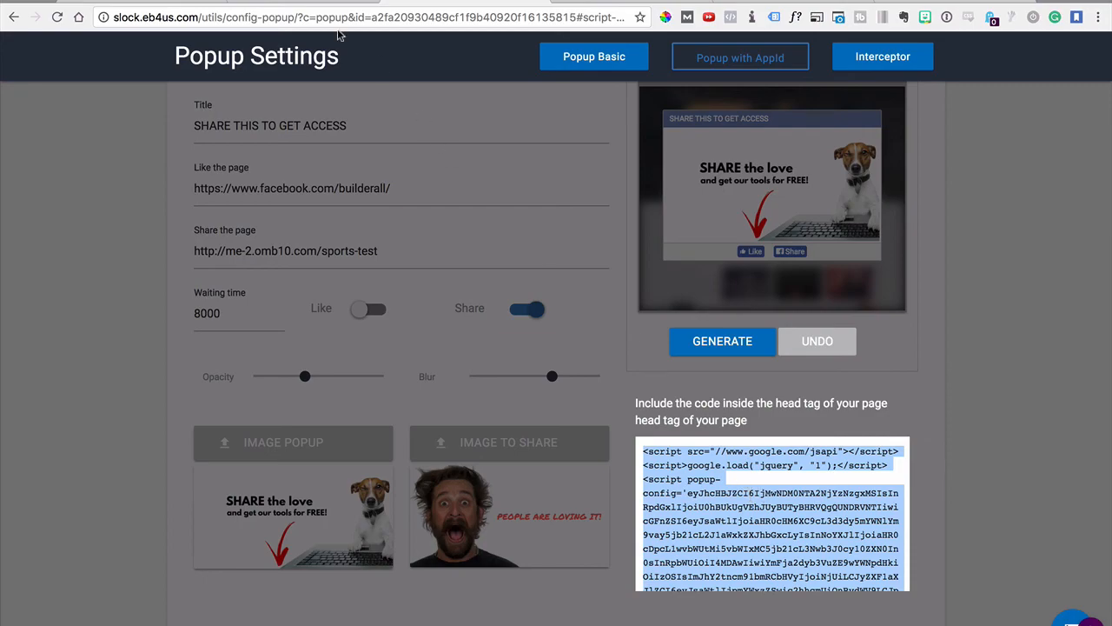
In the site editor, open the Settings and SEO of the Home page in the Site Express - Sports Agency layout
click(285, 5)
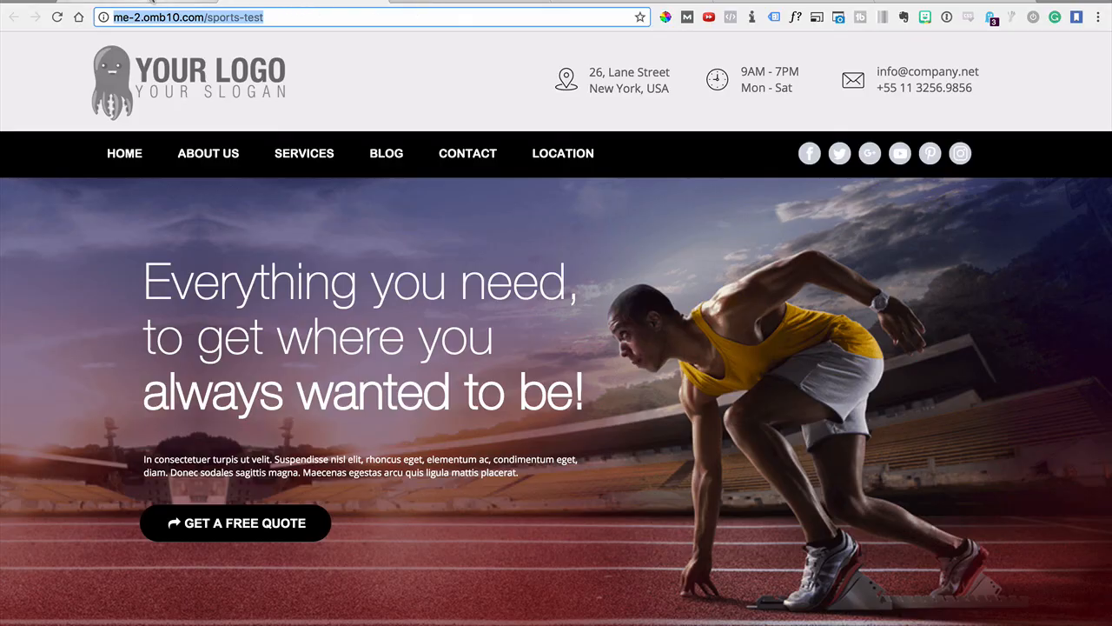
click(132, 3)
click(886, 236)
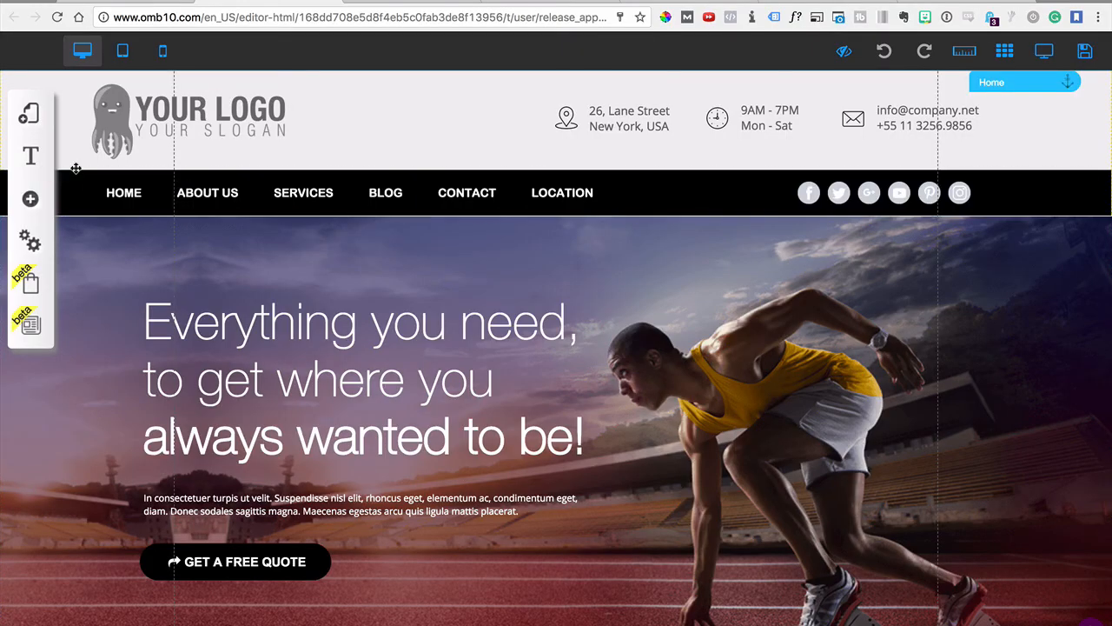
click(30, 119)
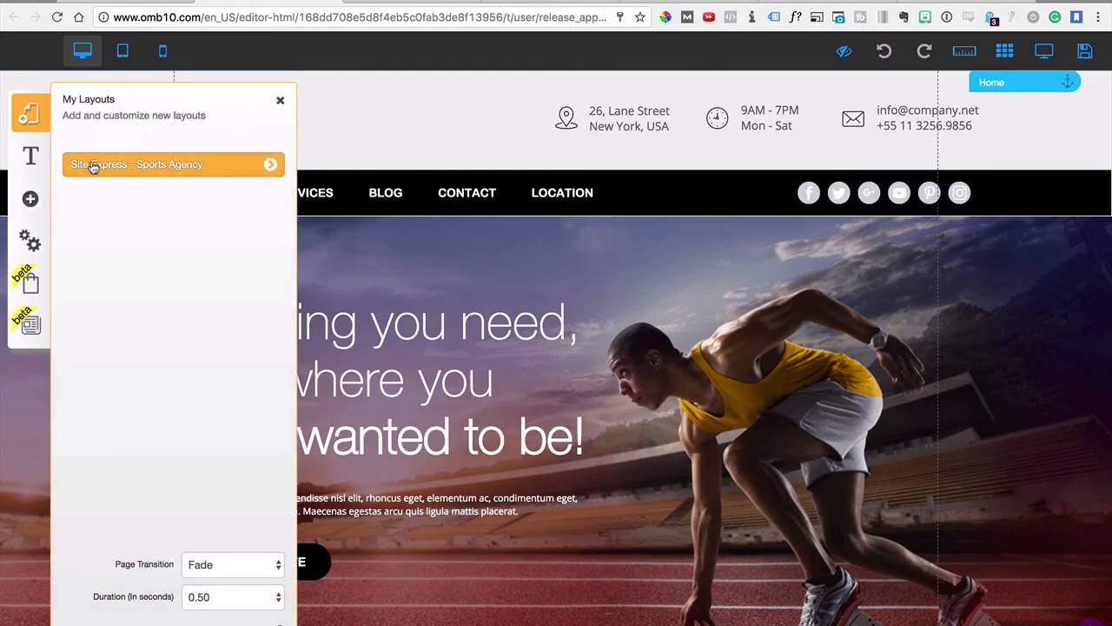
click(275, 173)
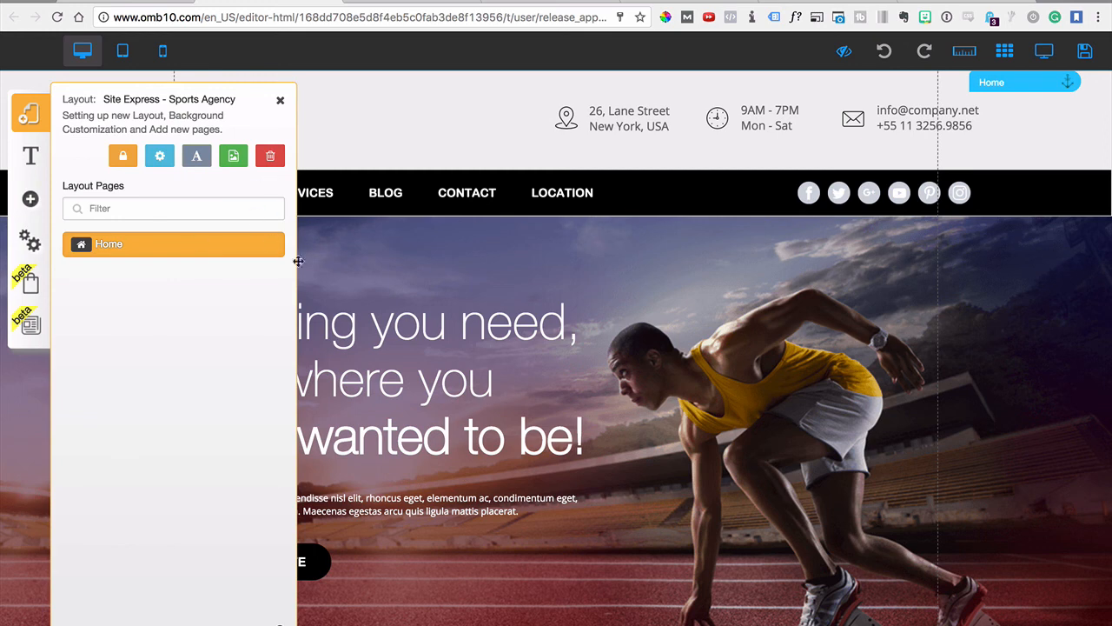
click(270, 250)
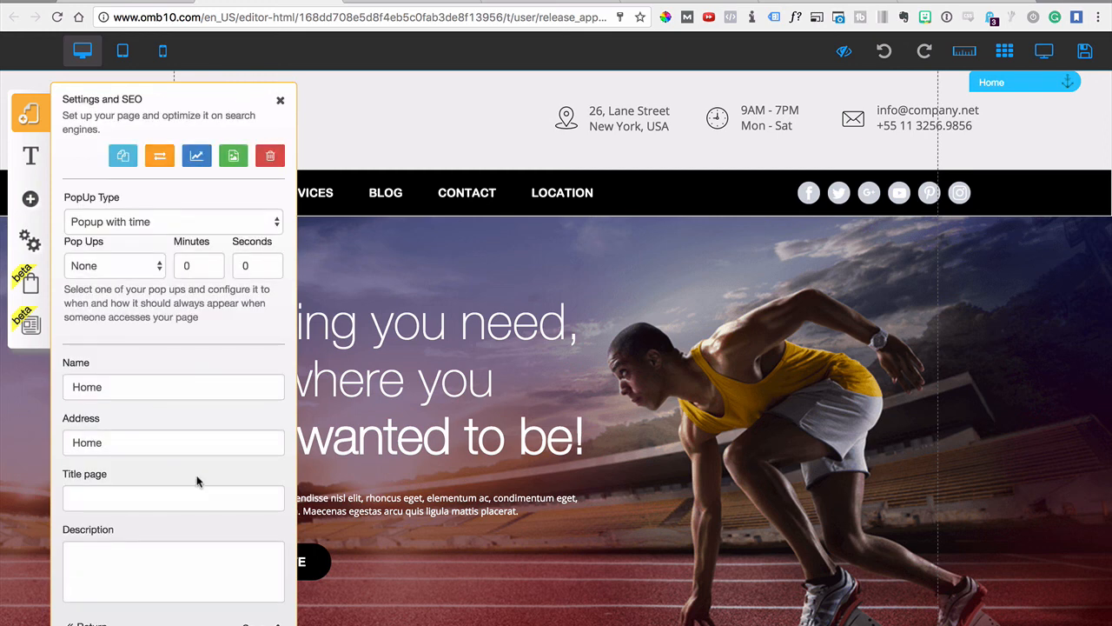
Paste the copied popup code into the Home page's Page Head Scripts, then save the page settings and the website
scroll(143, 534, down, 3)
scroll(143, 539, down, 5)
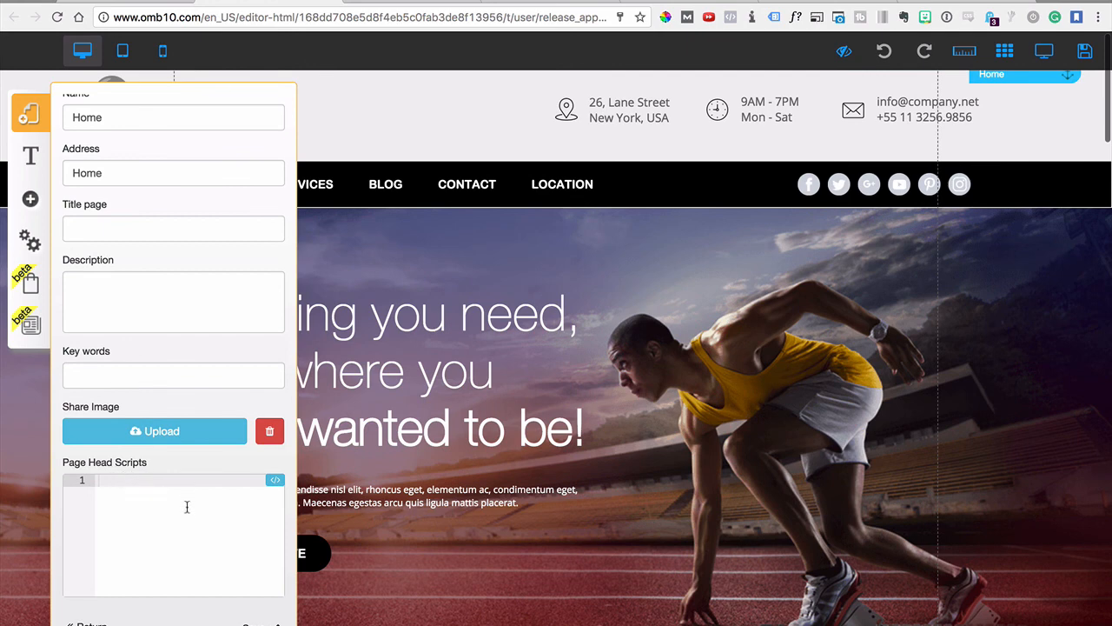
key(super+v)
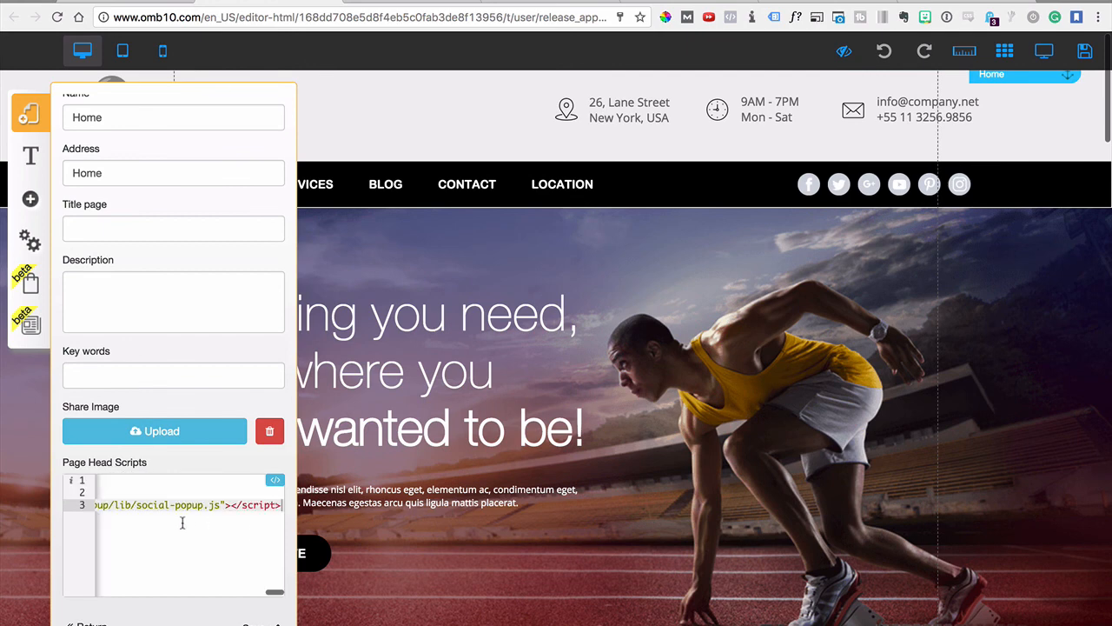
click(278, 624)
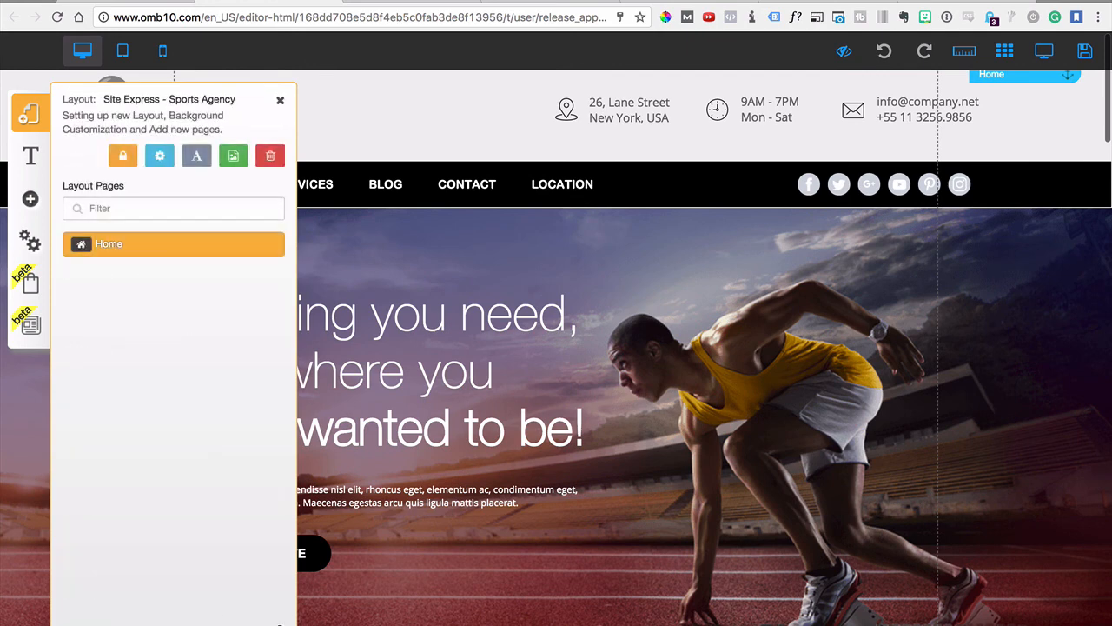
click(1084, 52)
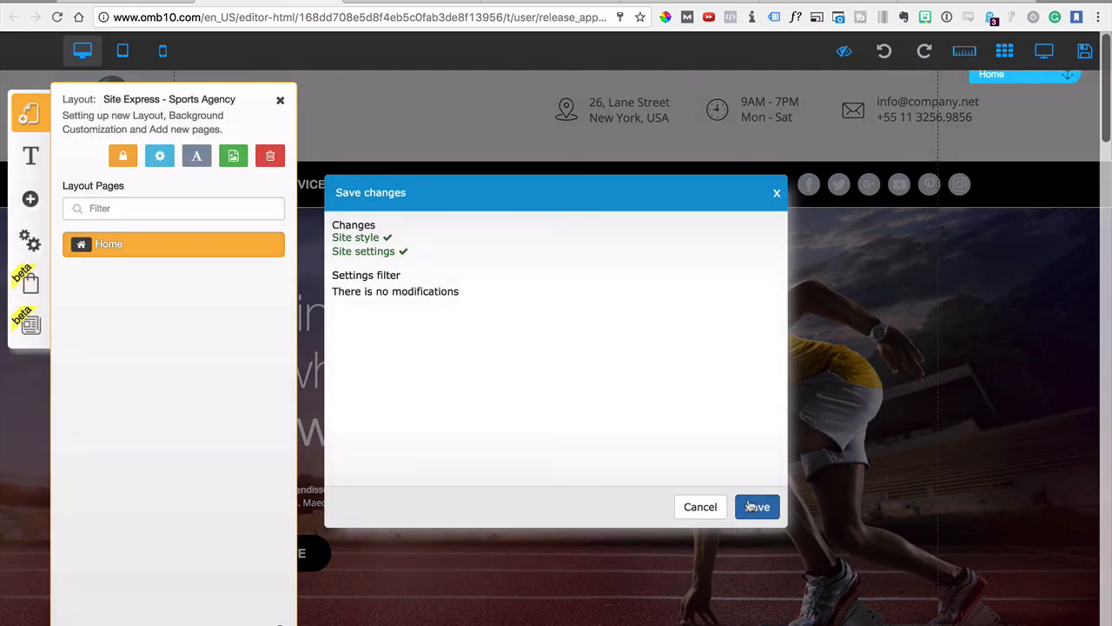
click(750, 506)
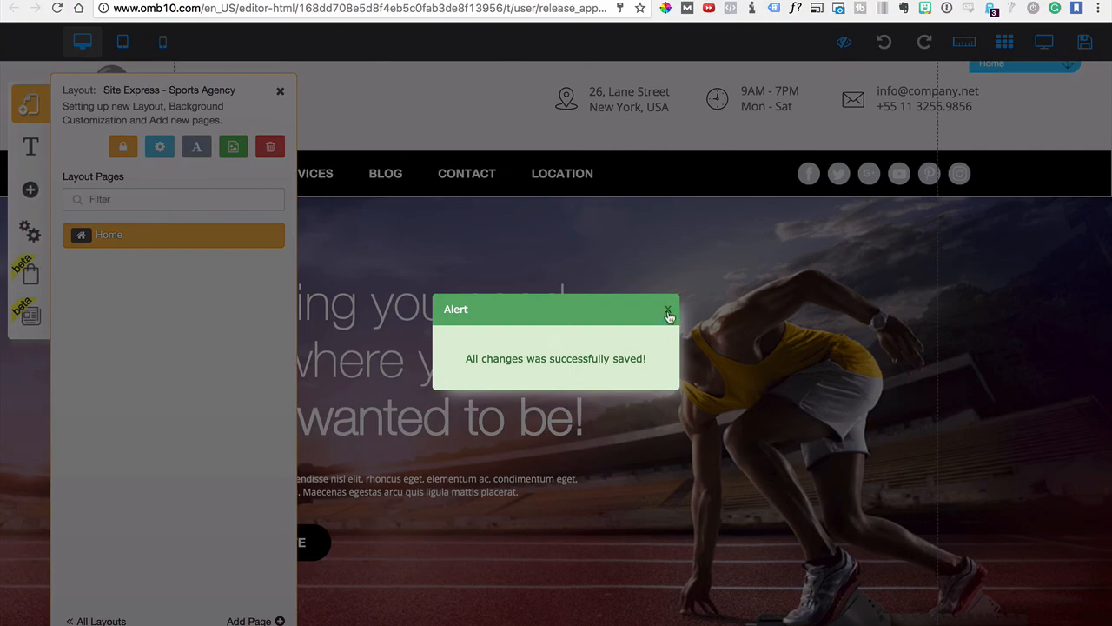
click(668, 311)
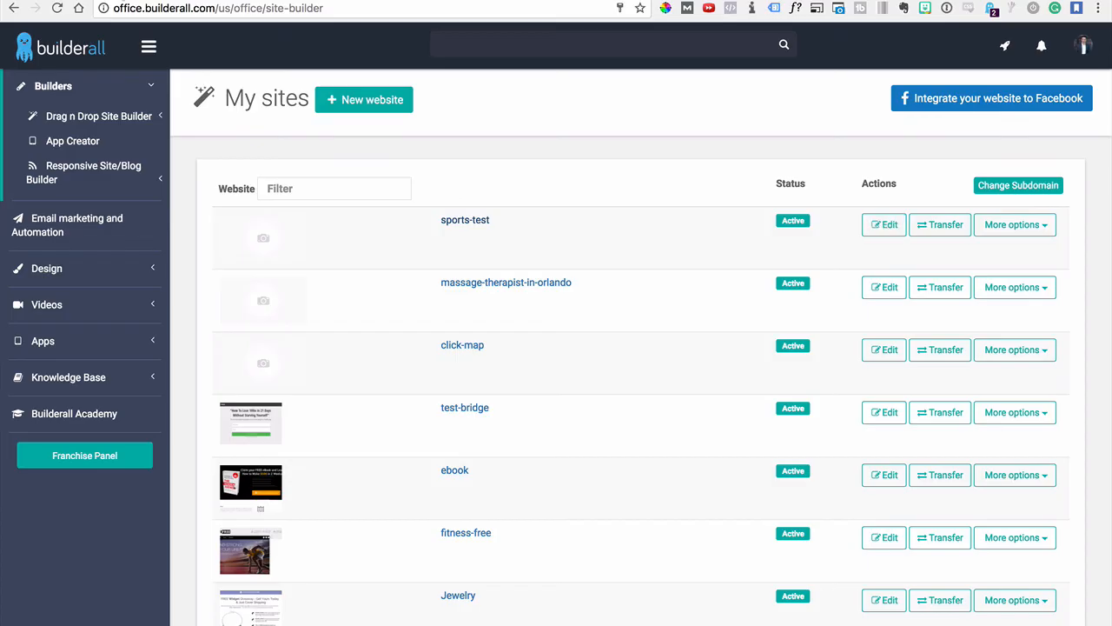
Open the live sports-test site and look through the page to check how the share popup locks its content
click(451, 224)
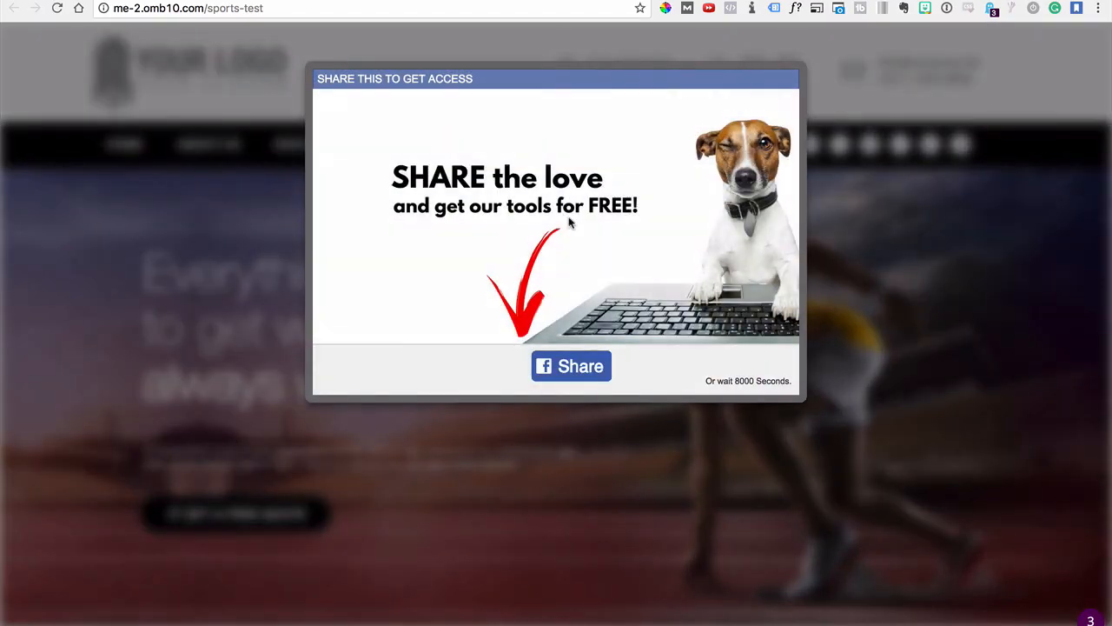
scroll(457, 209, down, 2)
scroll(461, 209, up, 2)
scroll(232, 398, down, 10)
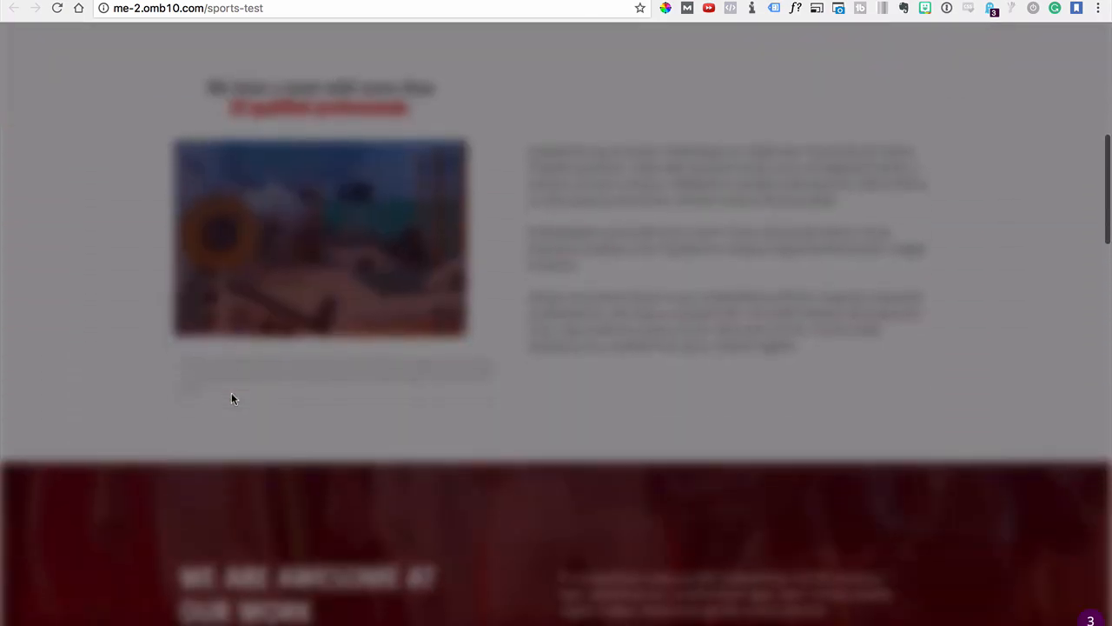
scroll(231, 398, down, 10)
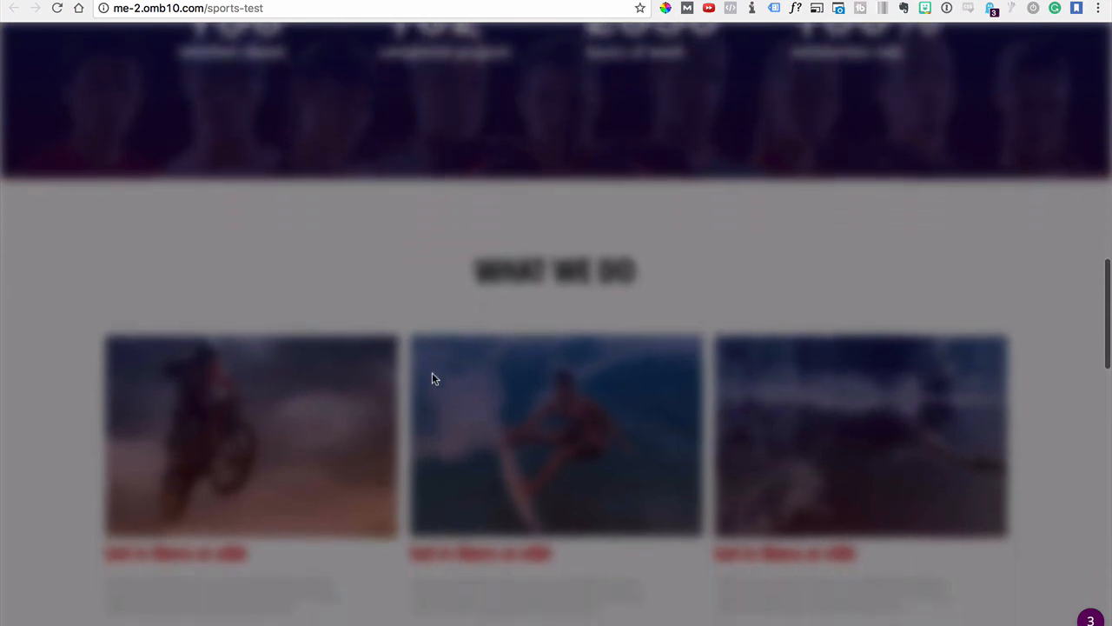
scroll(435, 380, down, 5)
scroll(435, 390, up, 20)
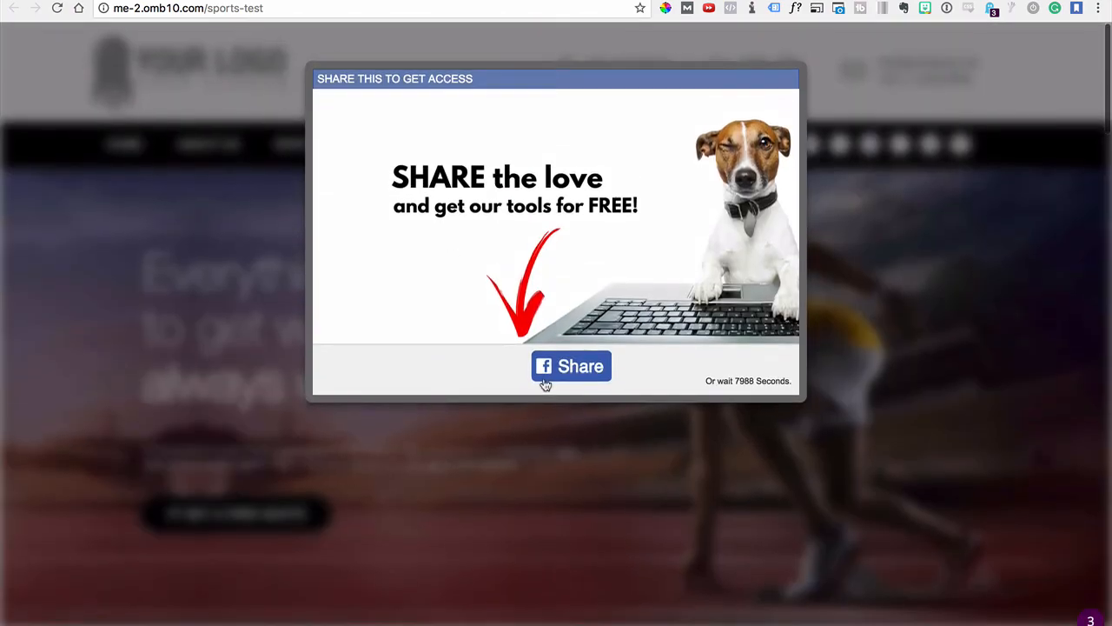